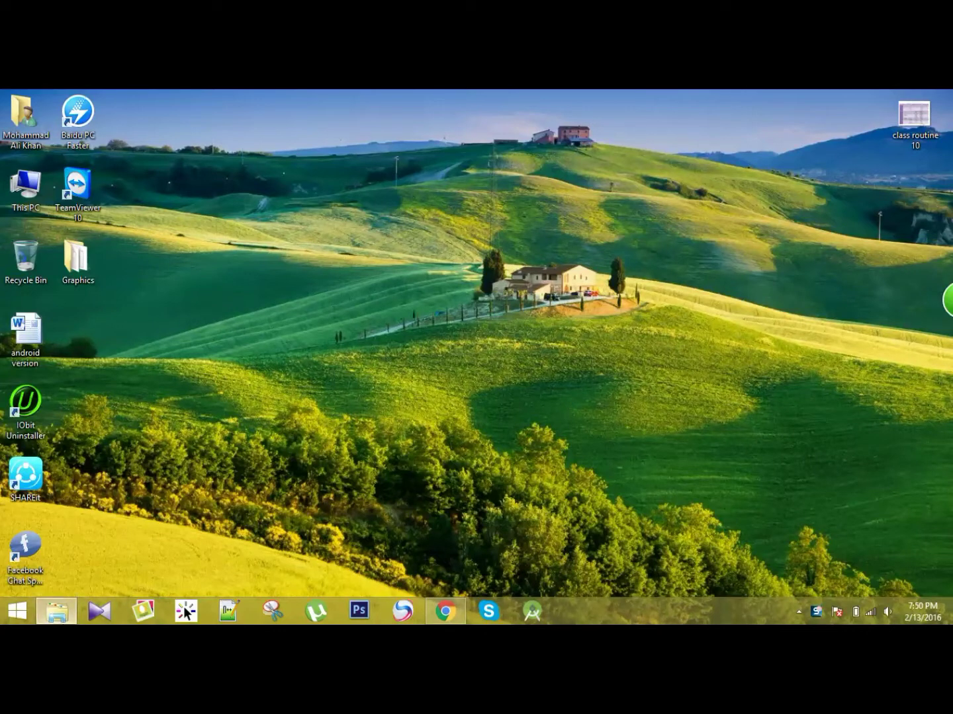
Launch the Dev-C++5.9.2 installer from the Dev C++ folder, keep English as the language and accept the license agreement.
click(56, 612)
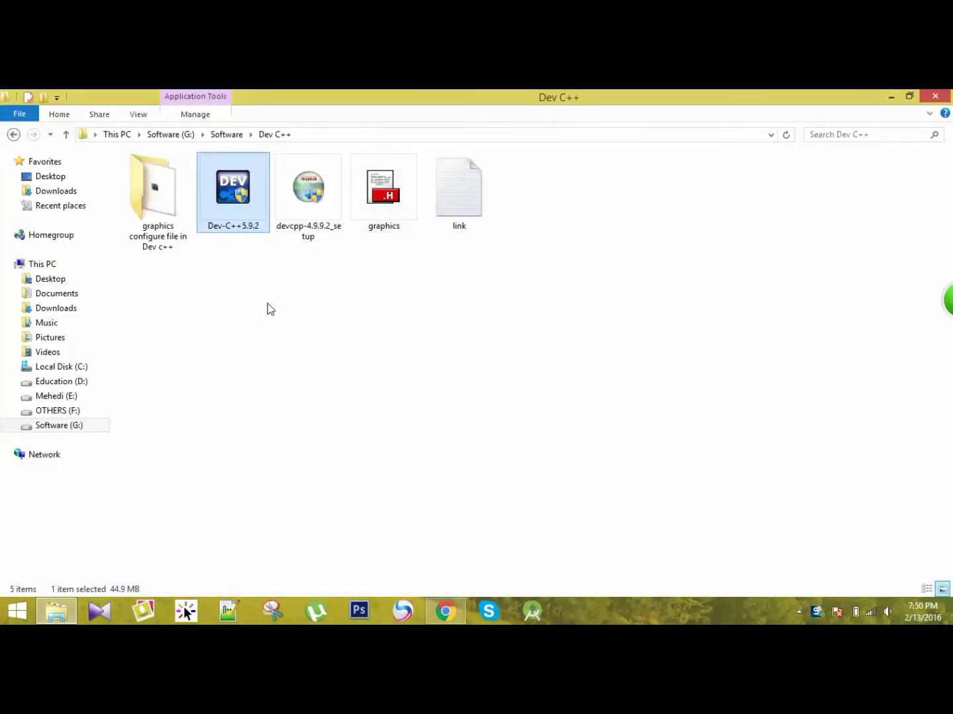
double_click(225, 193)
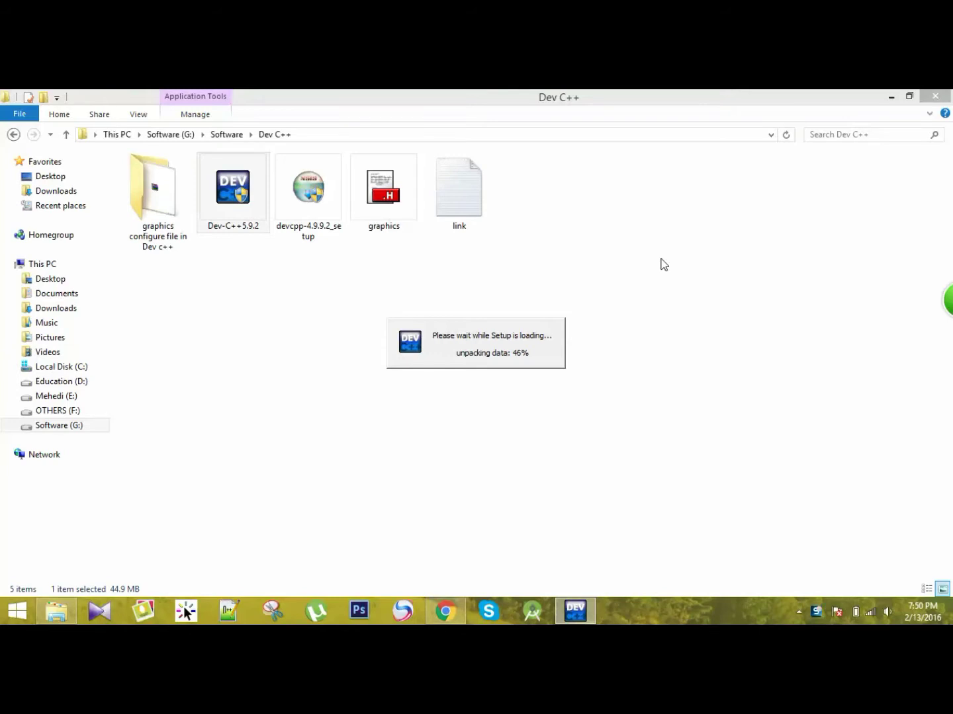
click(891, 96)
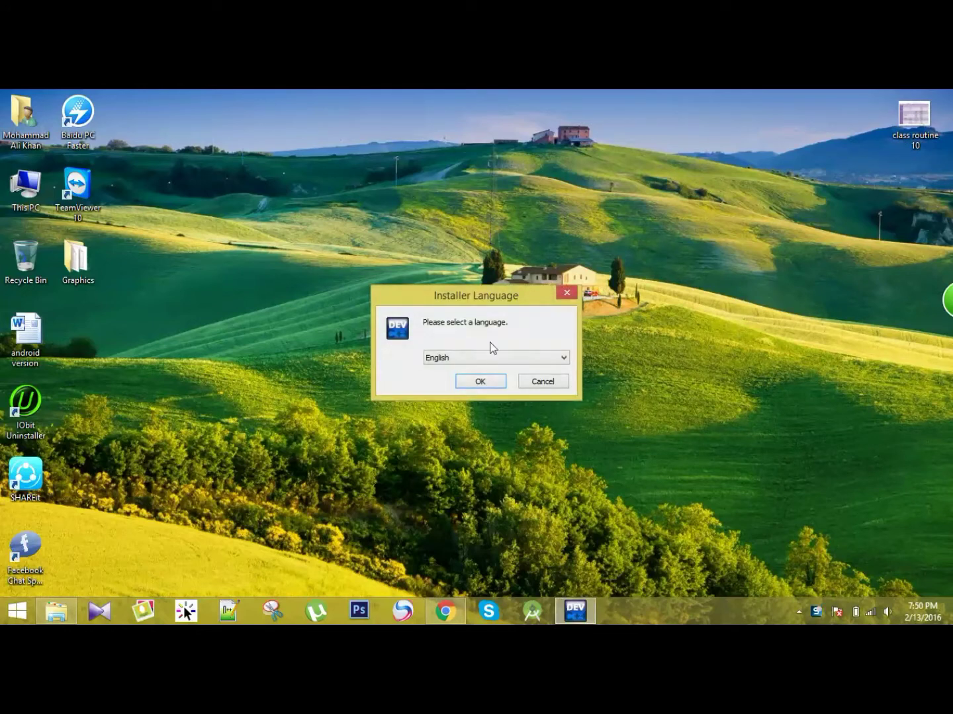
click(481, 381)
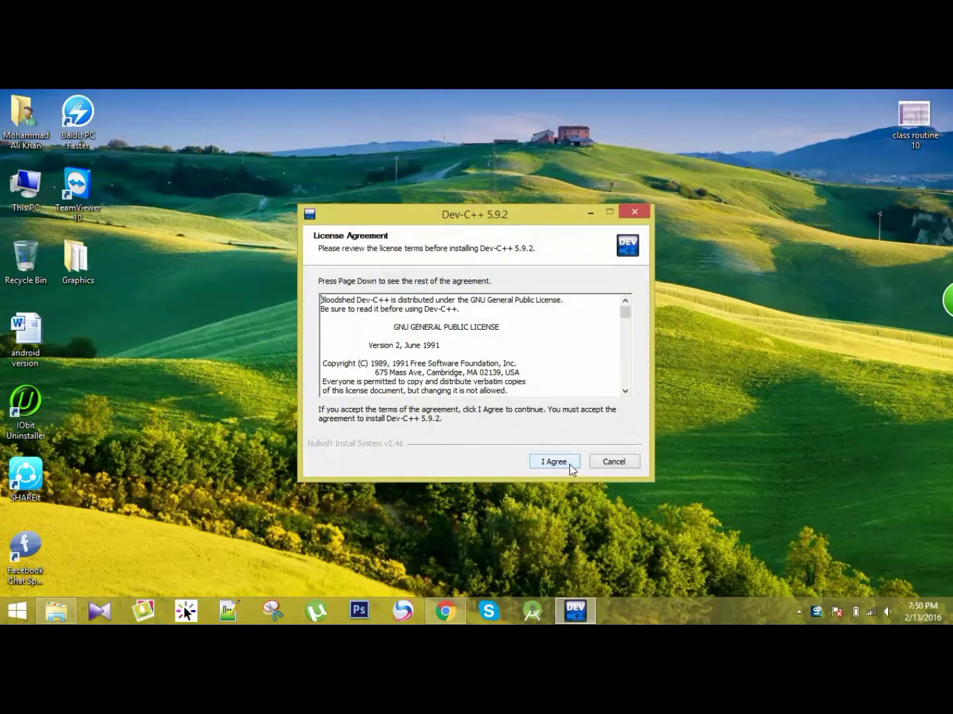
click(560, 465)
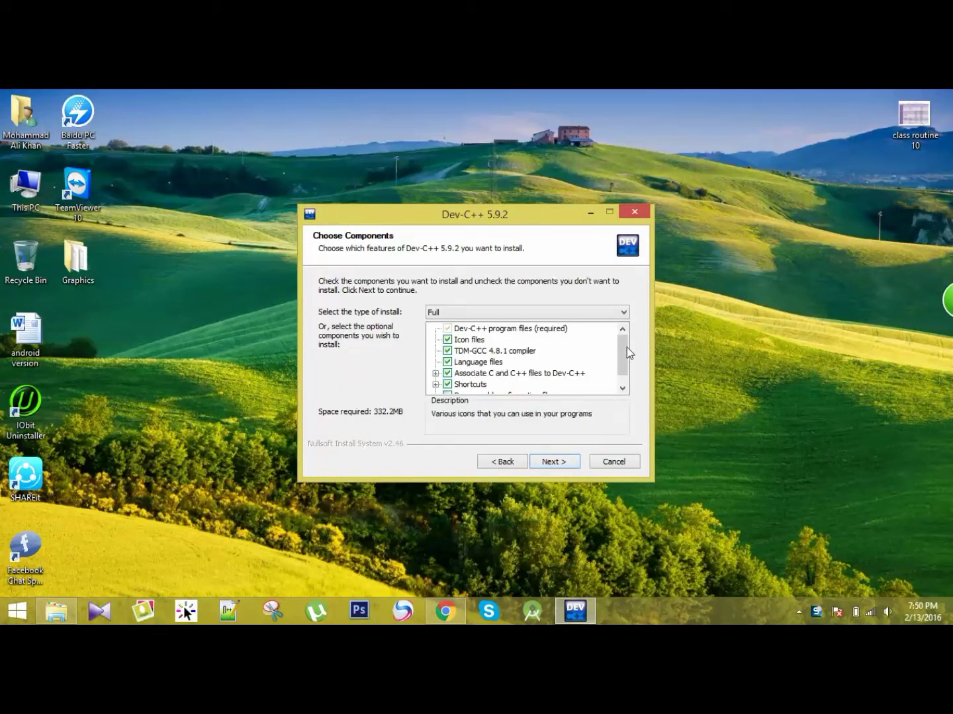
Choose the Full install type, include removal of old configuration files, and install to C:\Program Files (x86)\Dev-Cpp.
scroll(627, 354, down, 1)
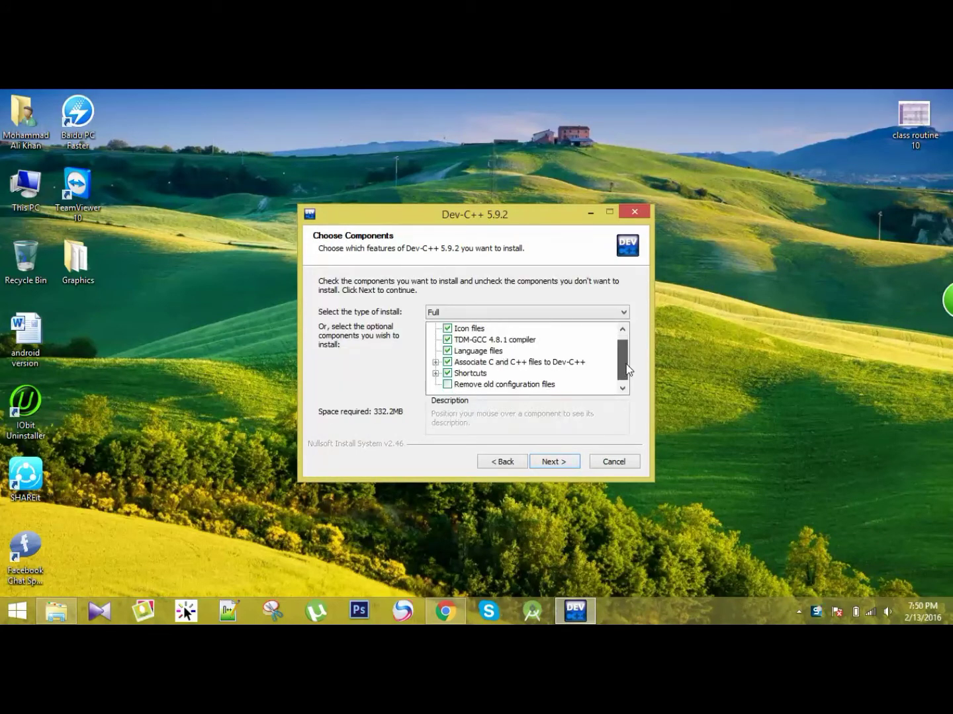
click(448, 385)
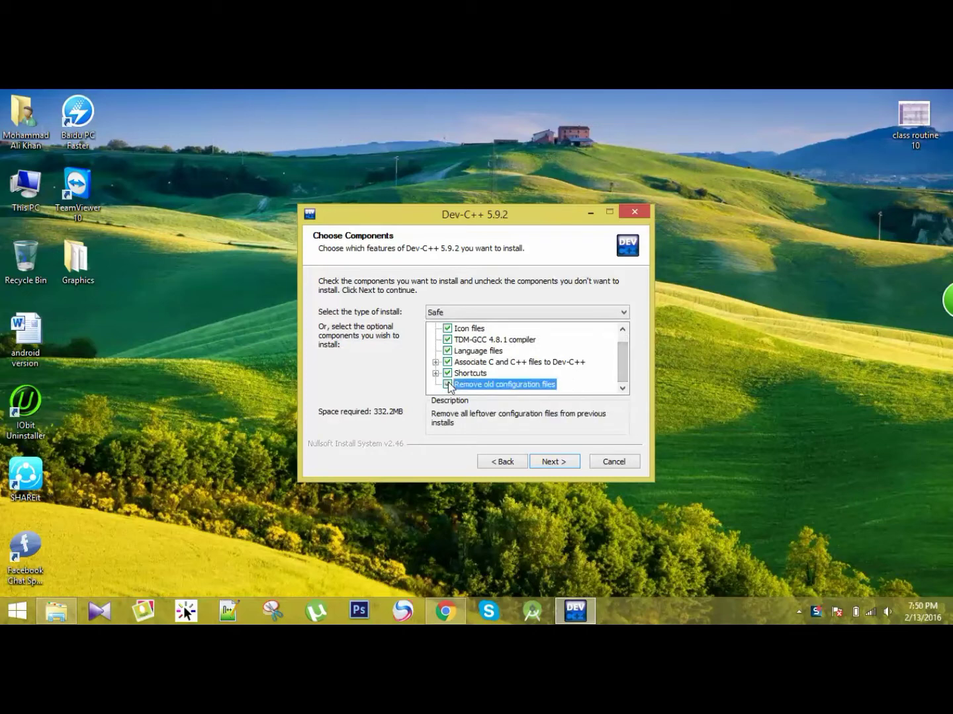
click(536, 312)
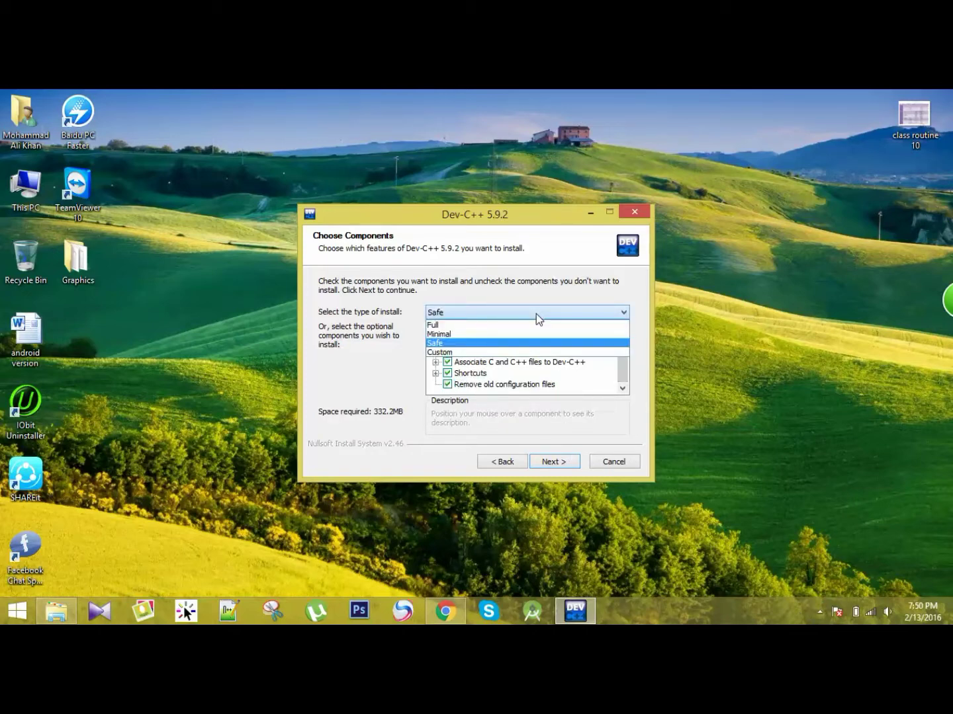
click(529, 325)
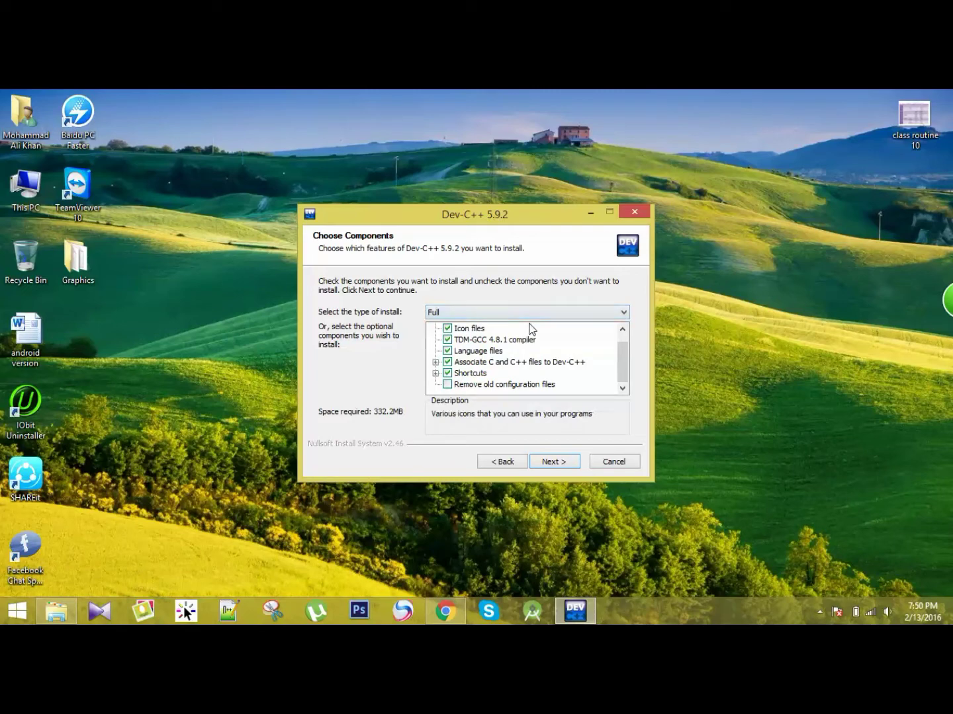
click(454, 384)
click(552, 461)
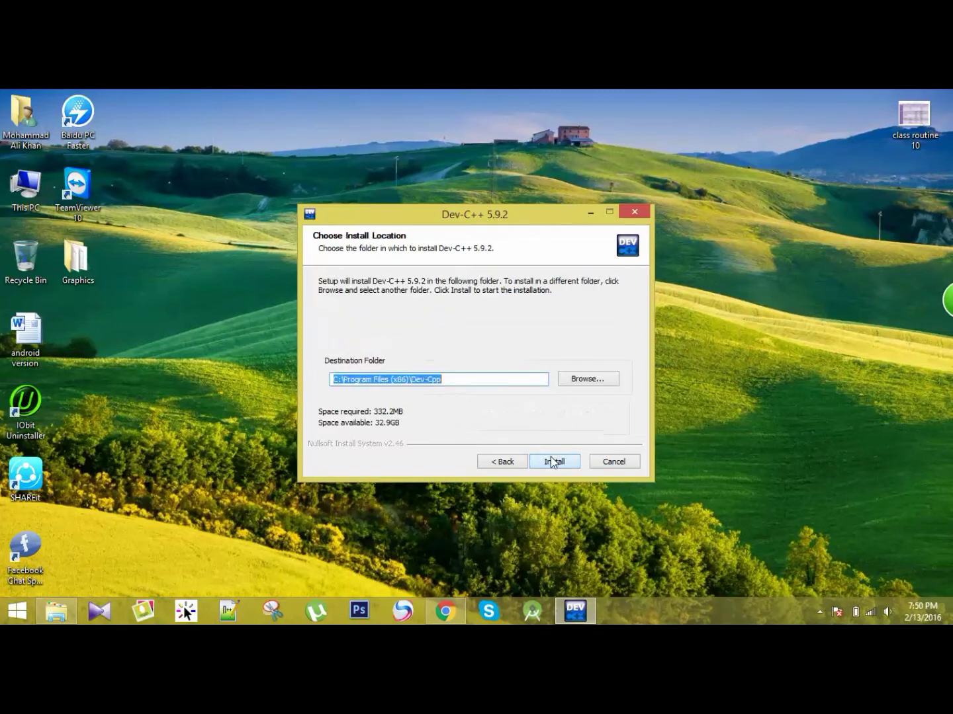
click(553, 461)
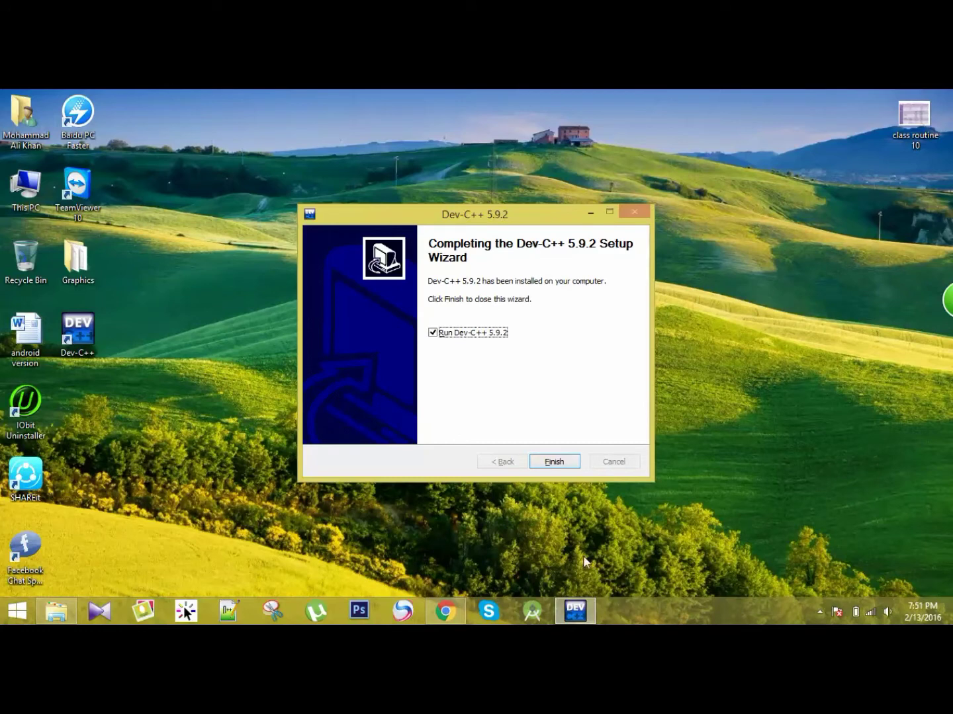
Finish setup with Dev-C++ launching, accept the first-time configuration with English (Original) and the default options, and close the program.
click(548, 463)
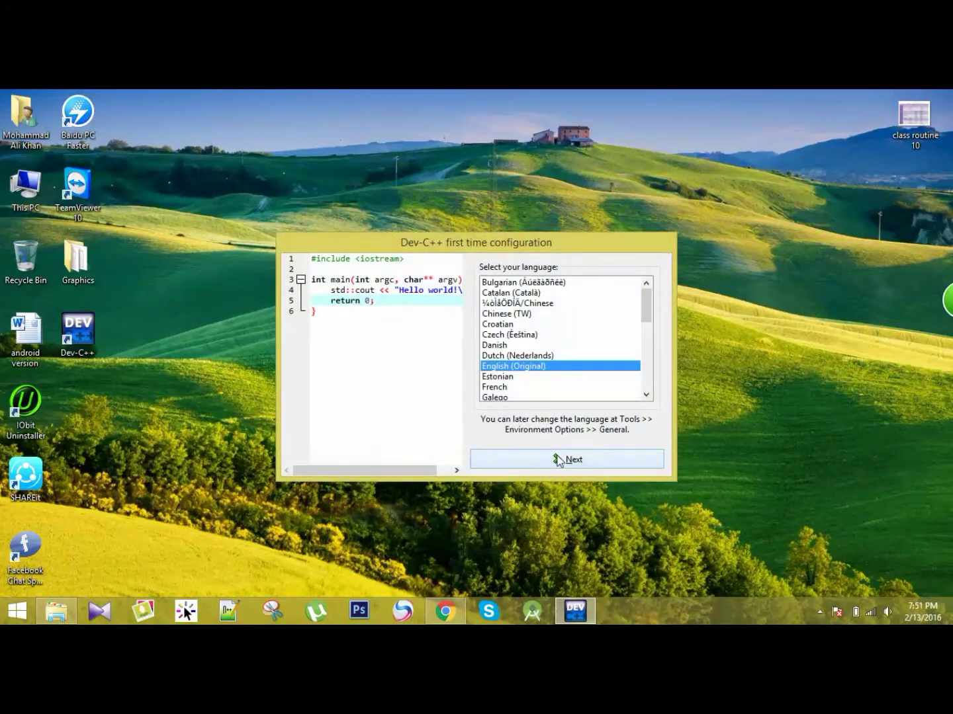
click(557, 459)
click(557, 459)
click(557, 459)
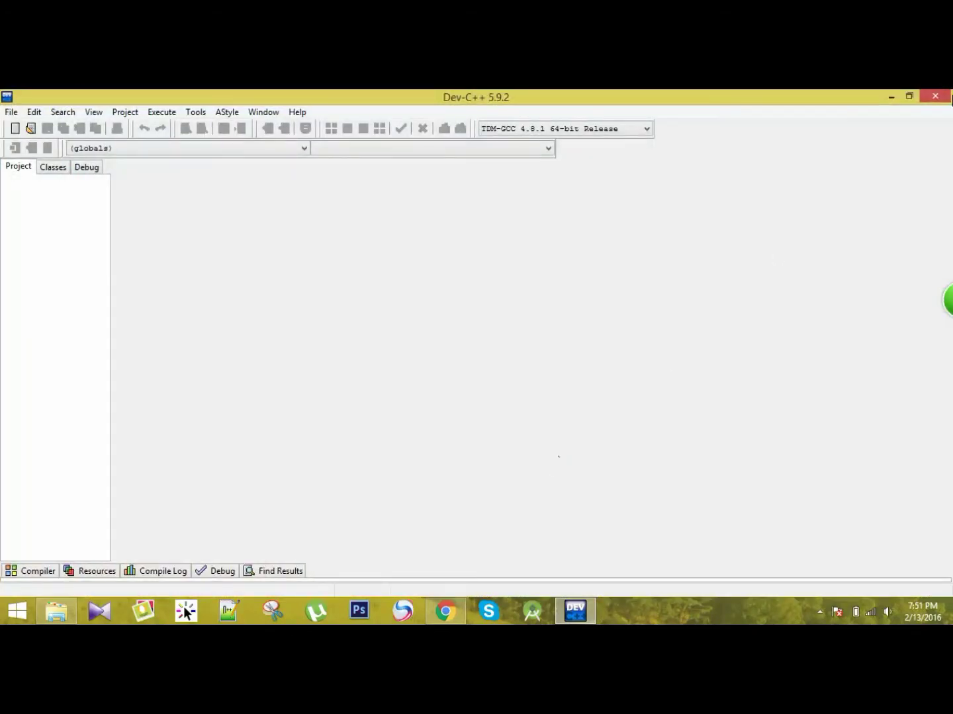
click(939, 97)
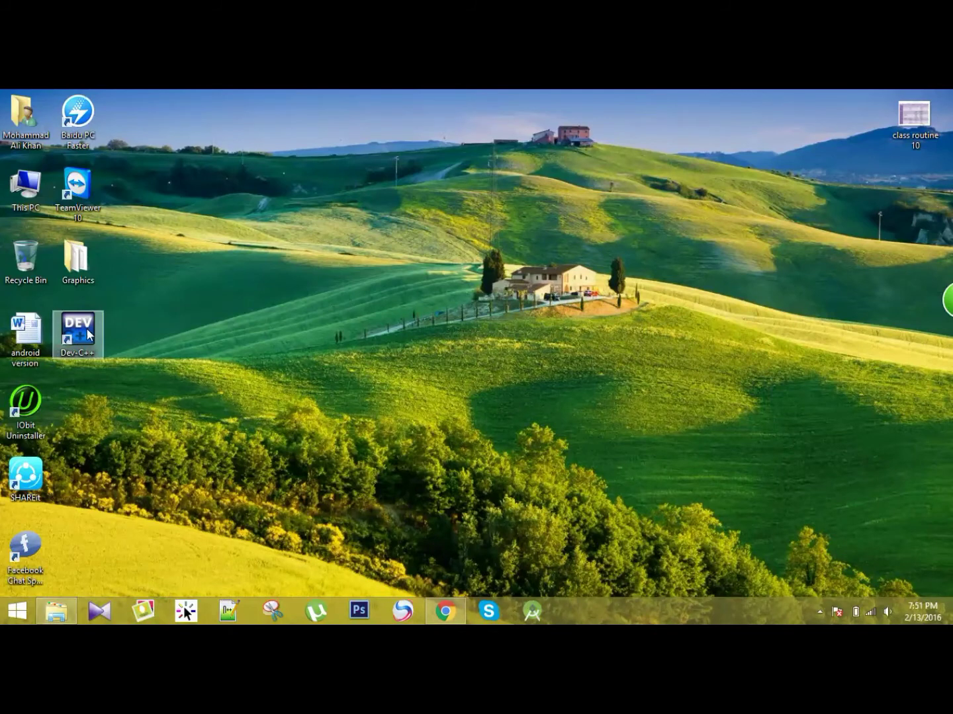
right_click(88, 334)
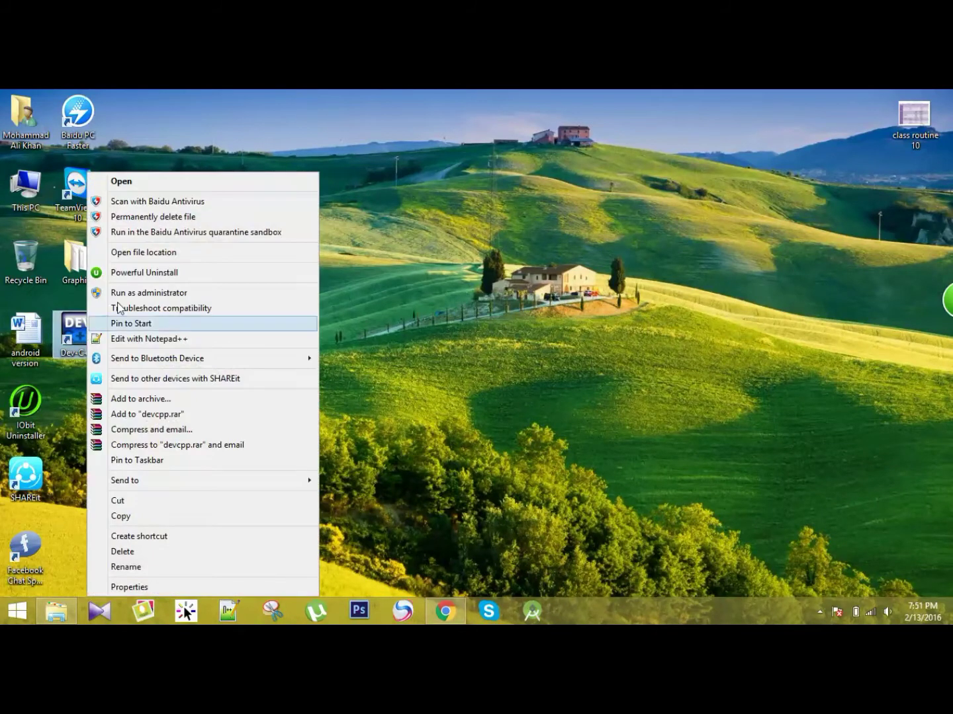
mouse_move(180, 360)
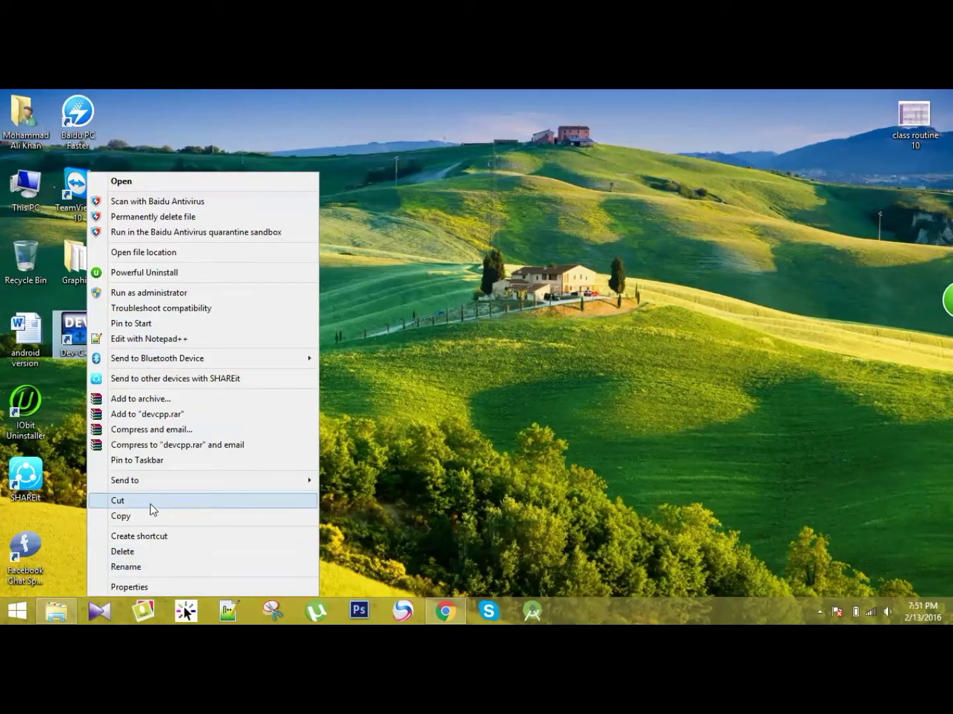
click(73, 421)
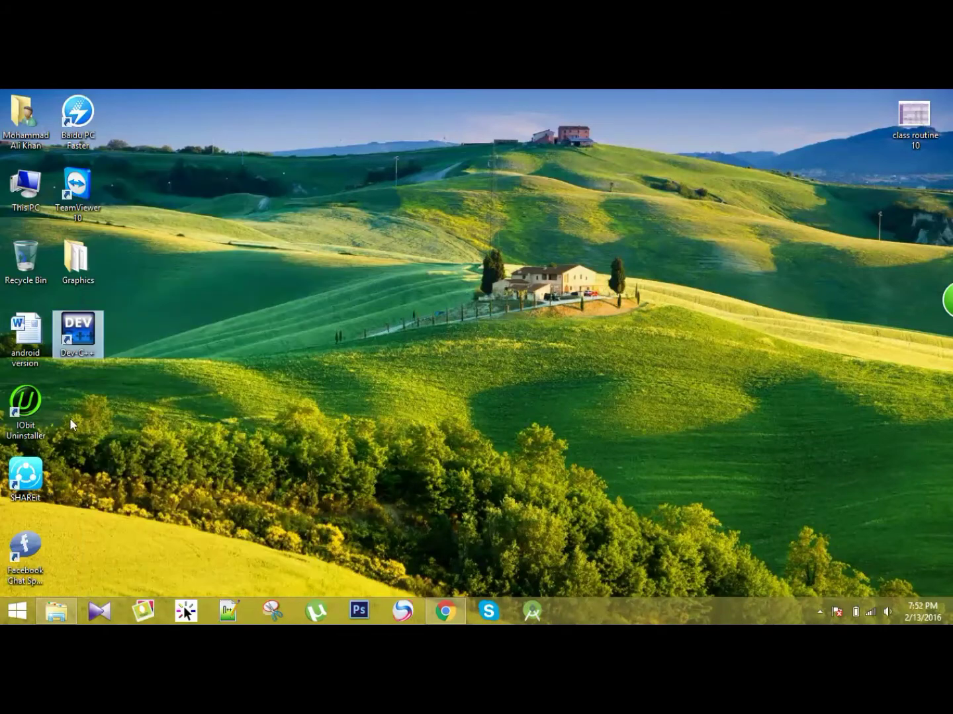
Open the Dev-Cpp installation folder under Program Files (x86) on Local Disk (C:) in a separate File Explorer window.
click(71, 614)
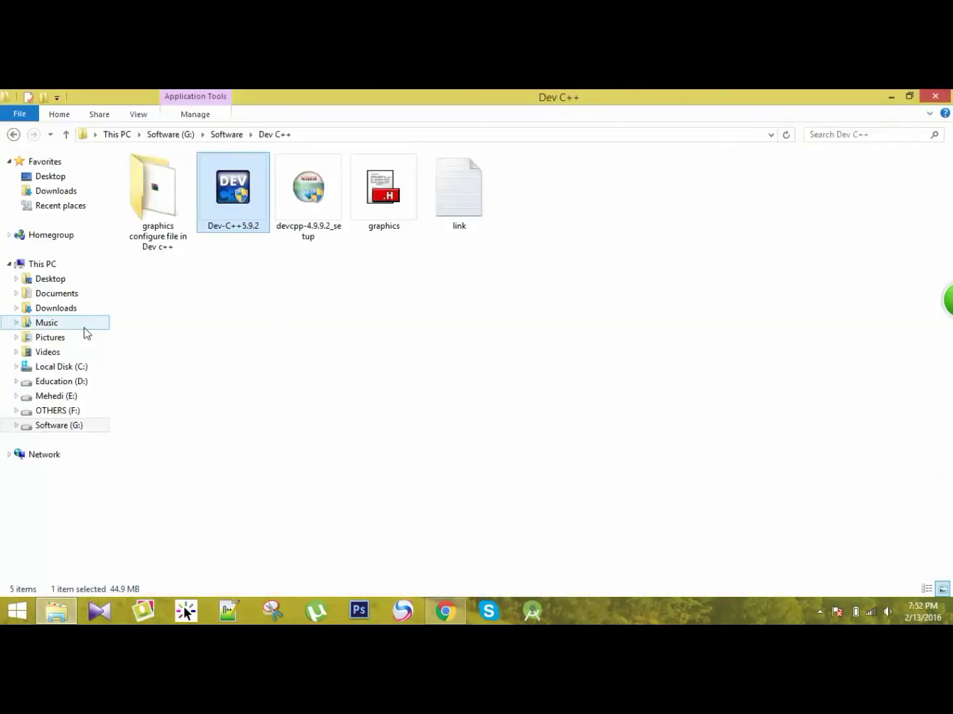
right_click(76, 374)
click(164, 294)
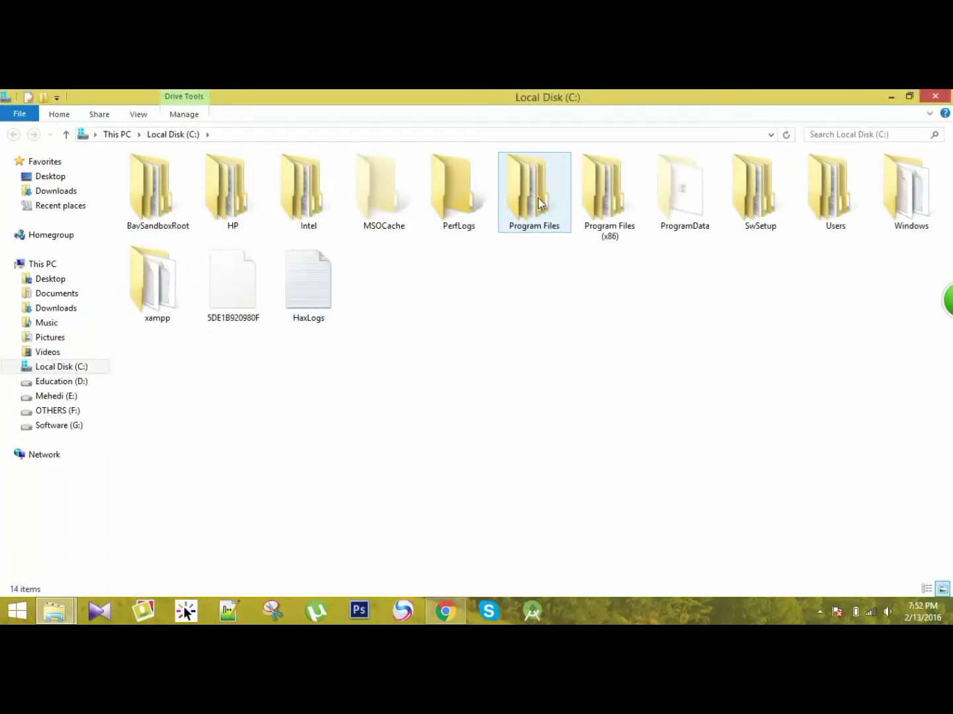
double_click(600, 198)
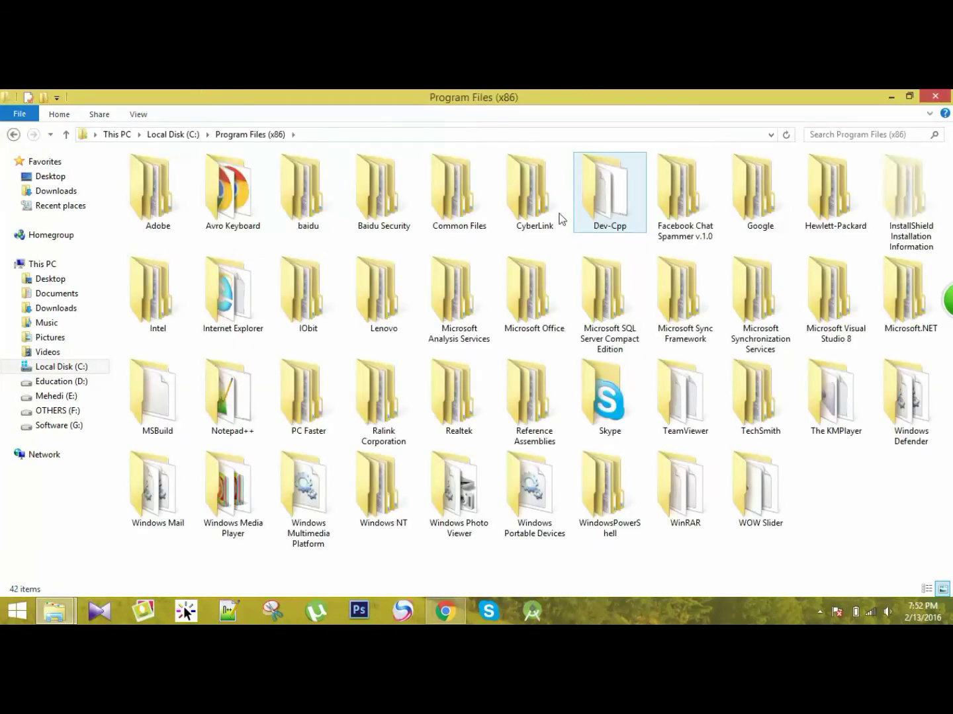
double_click(644, 213)
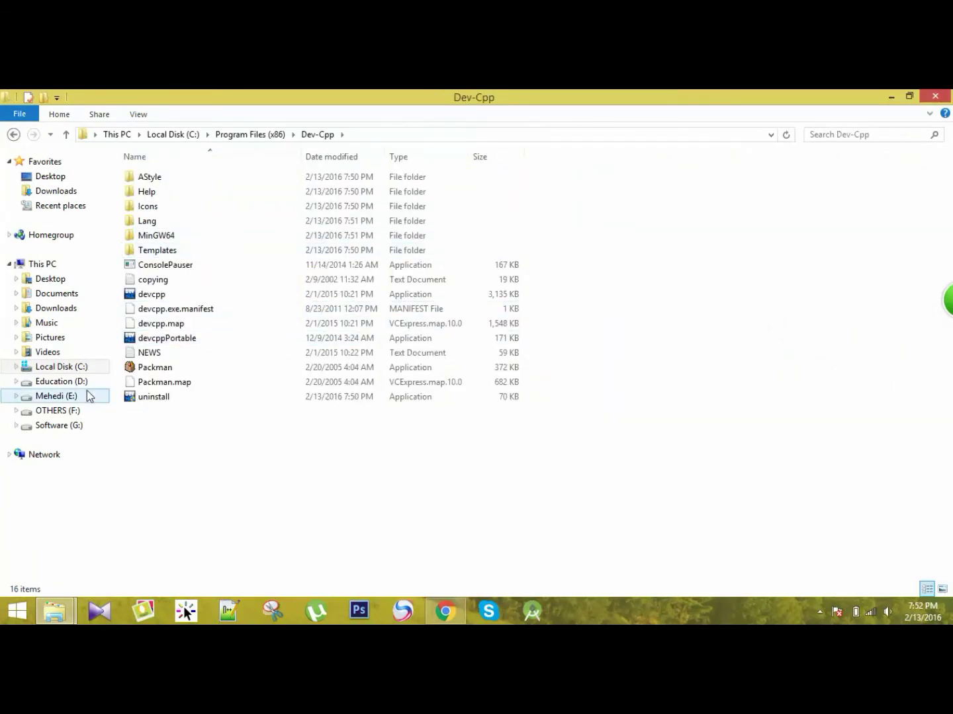
Return to the Dev C++ folder window and open Graphics in Dev-C inside the graphics configure file in Dev c++ folder.
mouse_move(75, 622)
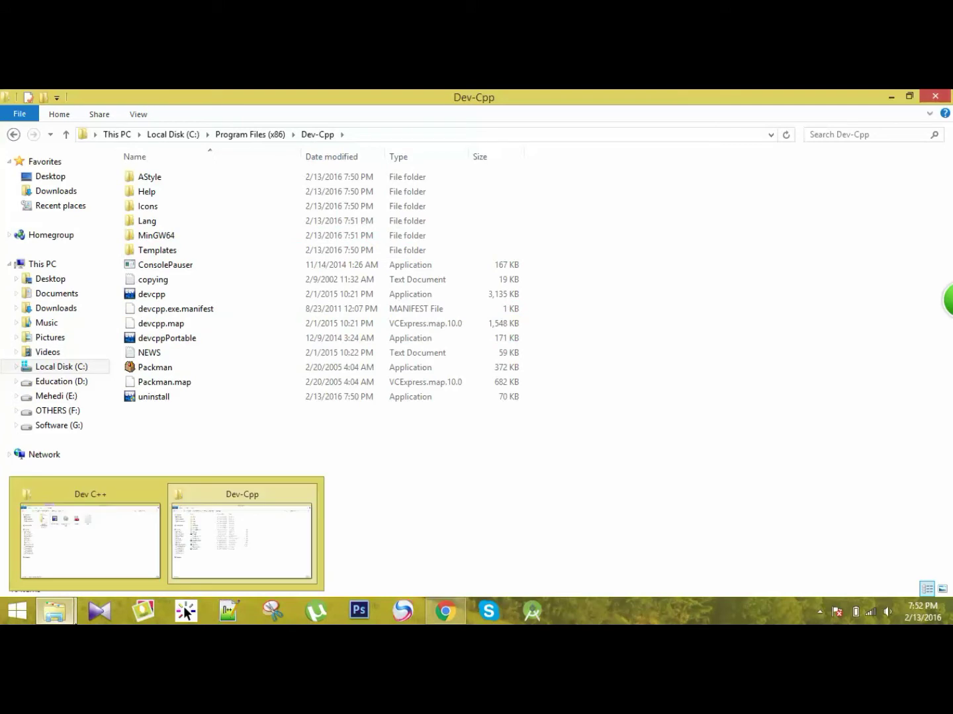
click(74, 559)
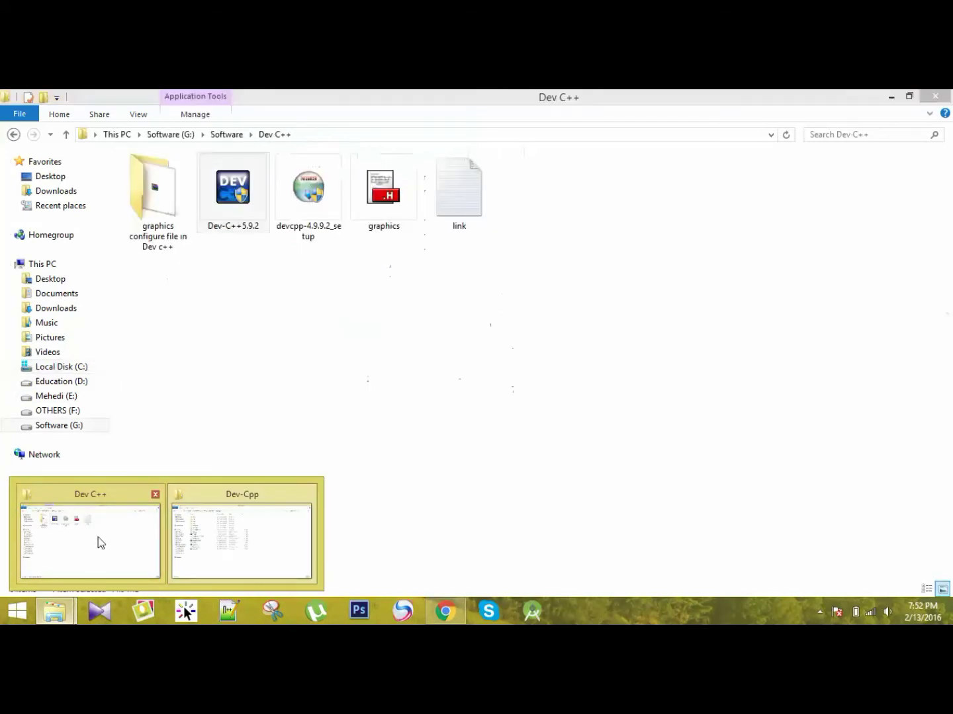
double_click(155, 200)
click(155, 199)
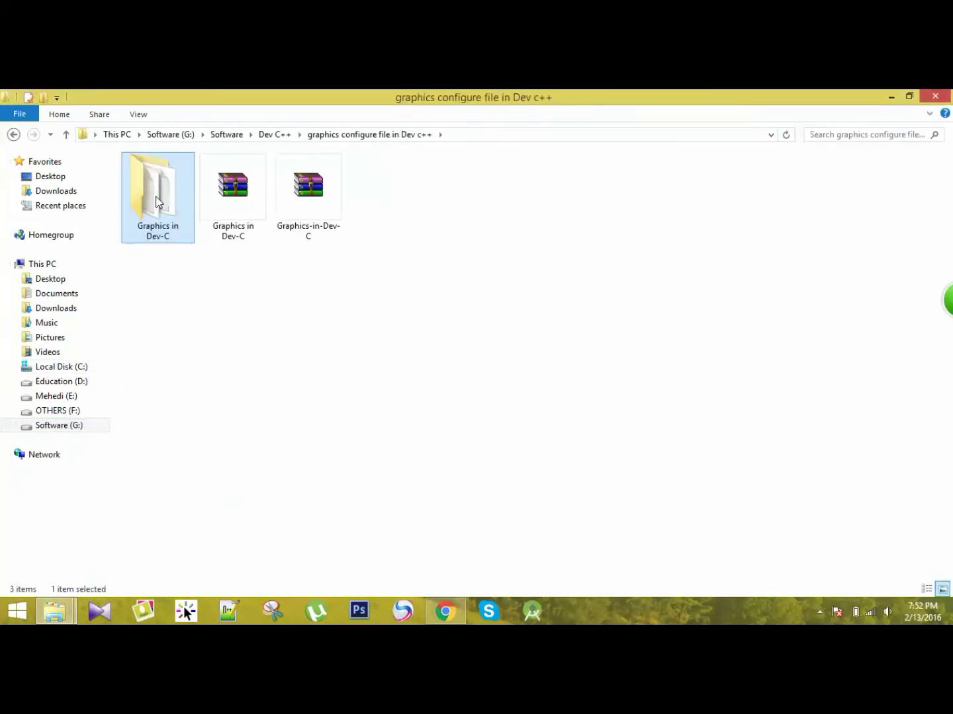
double_click(155, 200)
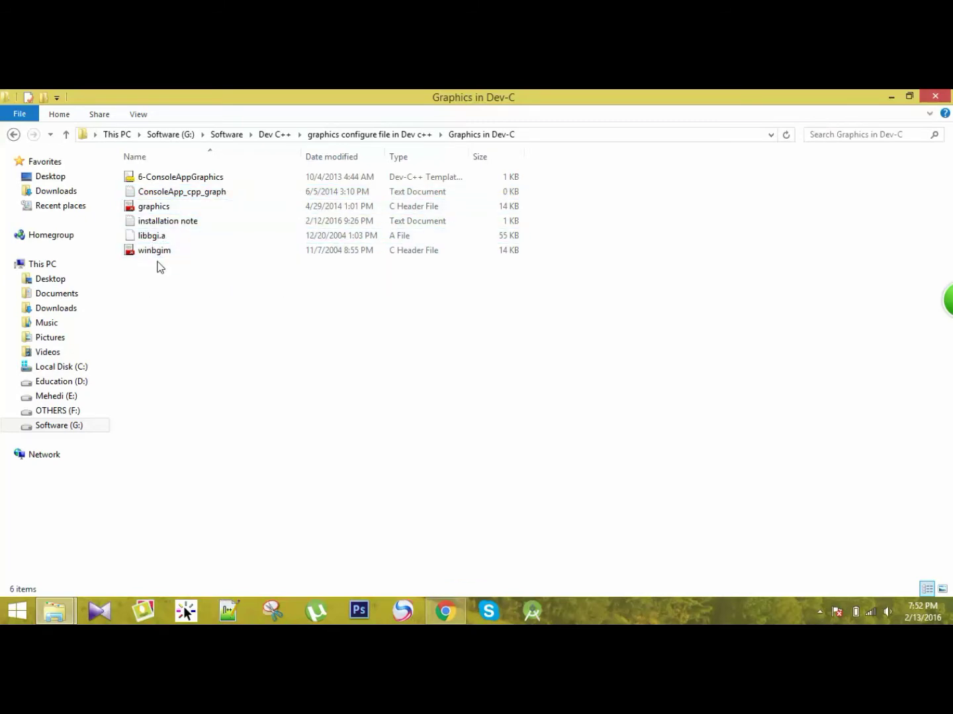
Copy the 6-ConsoleAppGraphics and ConsoleApp_cpp_graph files from the Graphics in Dev-C folder.
click(176, 179)
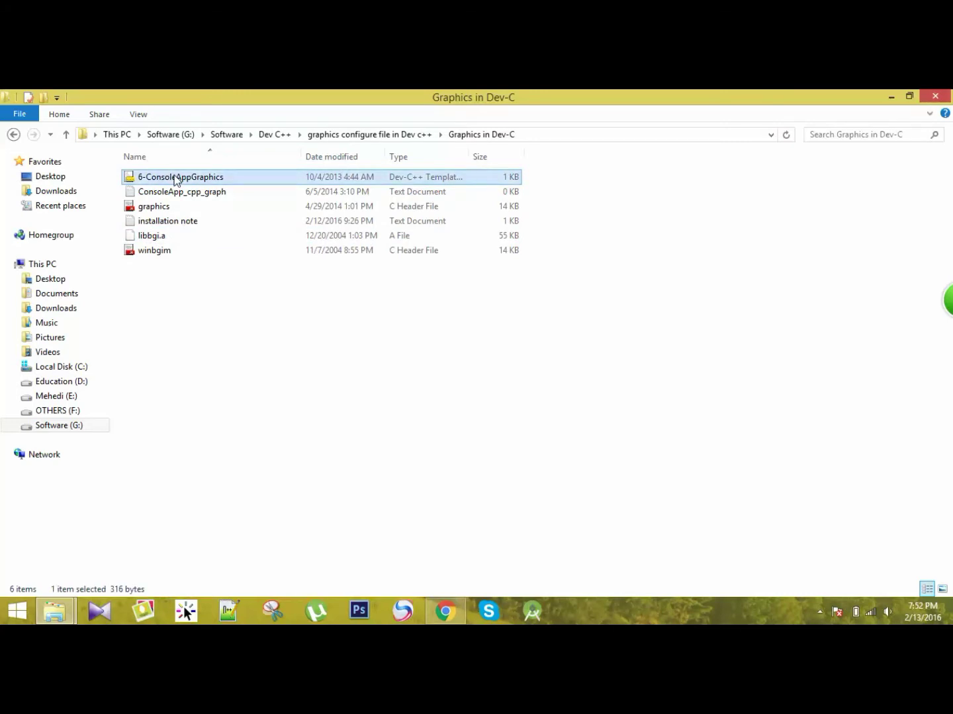
ctrl+click(185, 196)
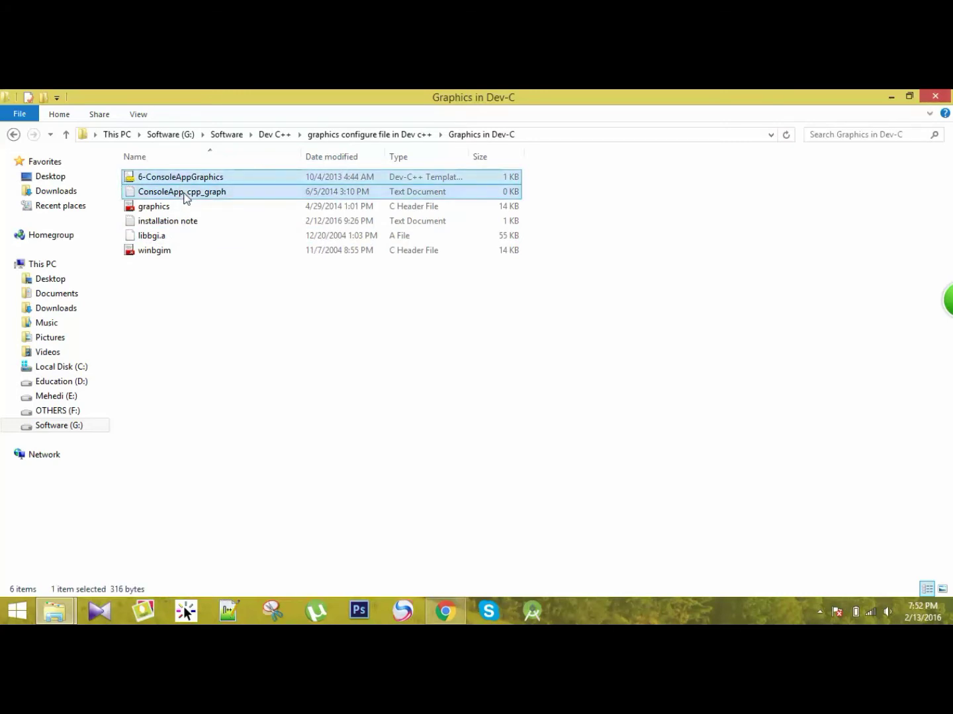
right_click(184, 194)
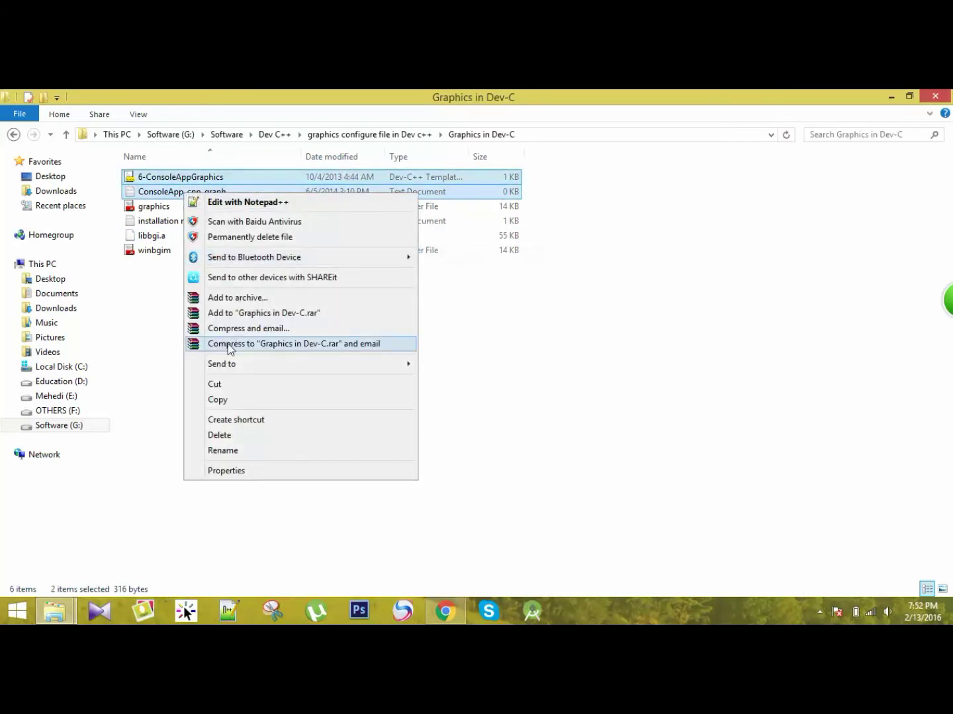
click(224, 400)
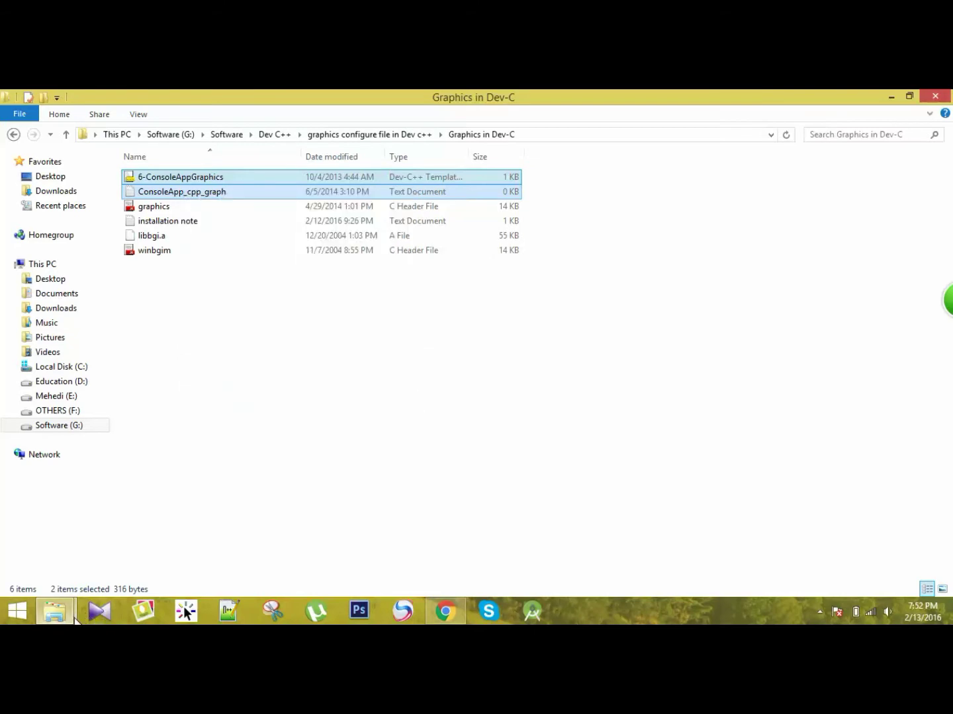
Paste the two copied template files into the Templates folder of Dev-Cpp, granting administrator permission for each.
mouse_move(55, 610)
click(226, 517)
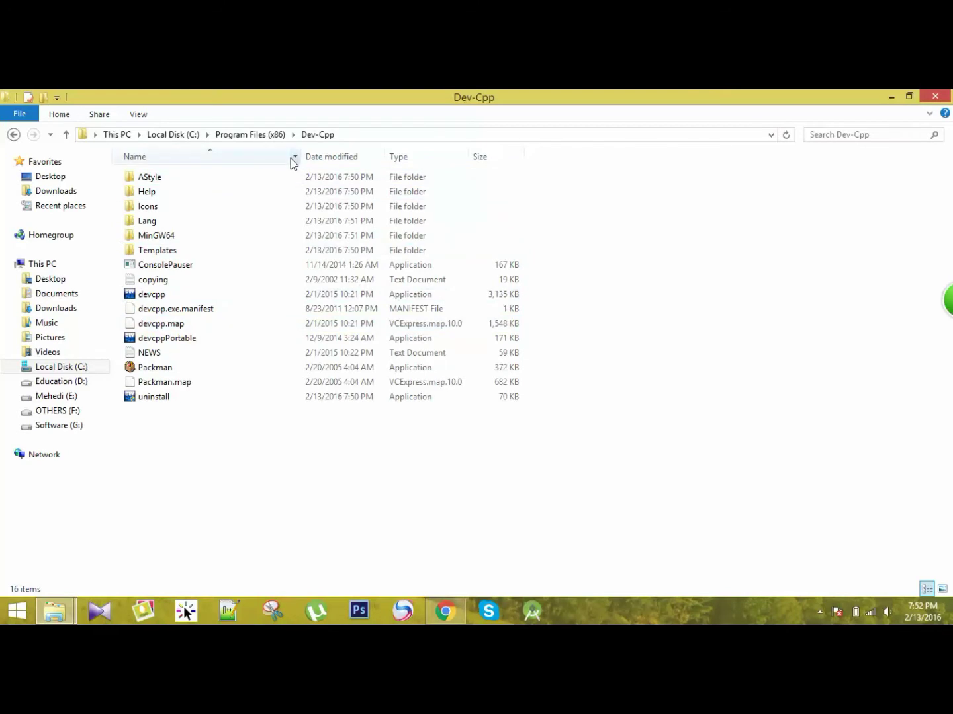
double_click(161, 253)
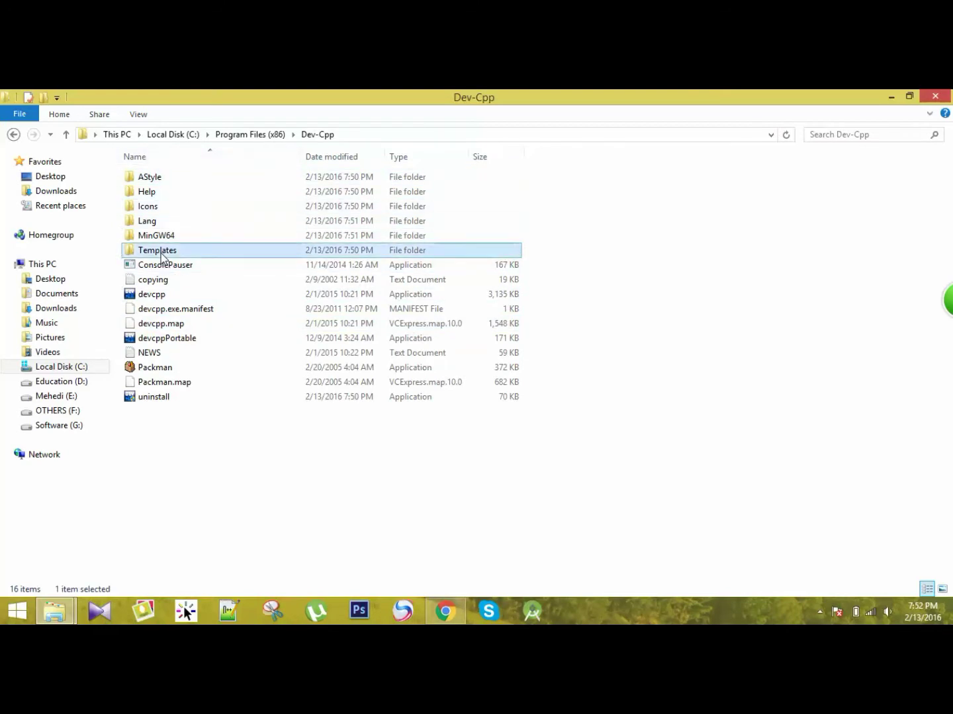
right_click(650, 201)
click(700, 297)
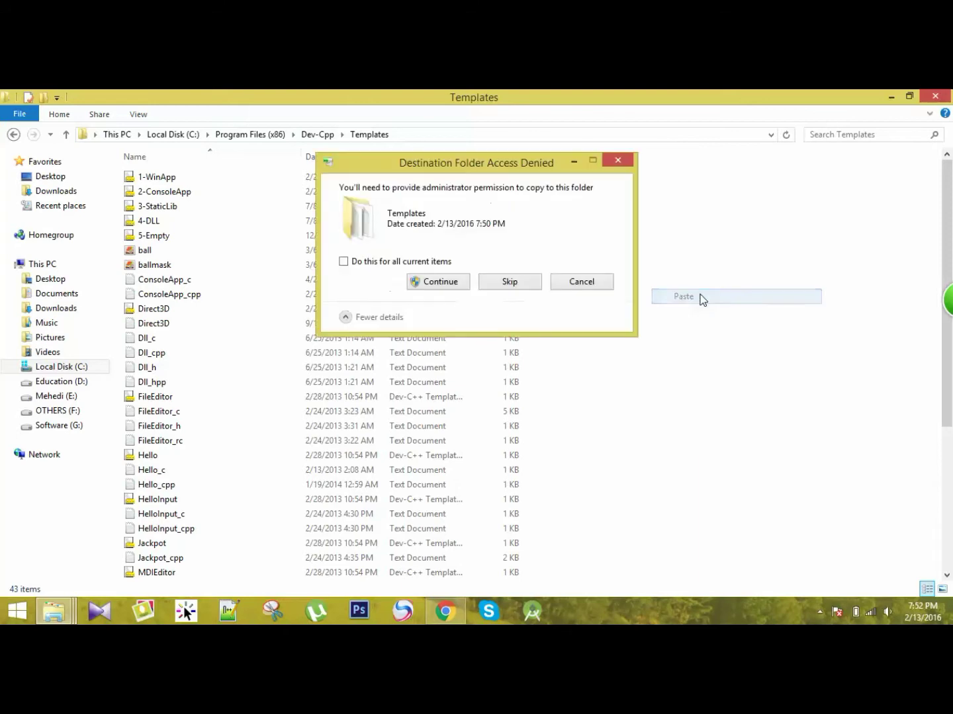
click(431, 283)
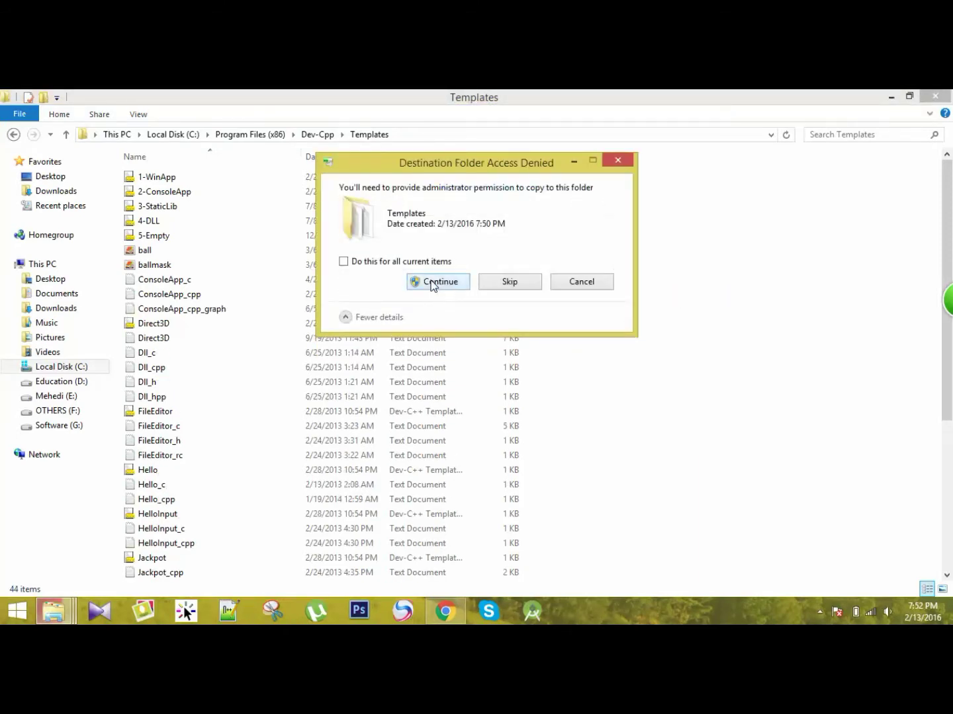
click(431, 282)
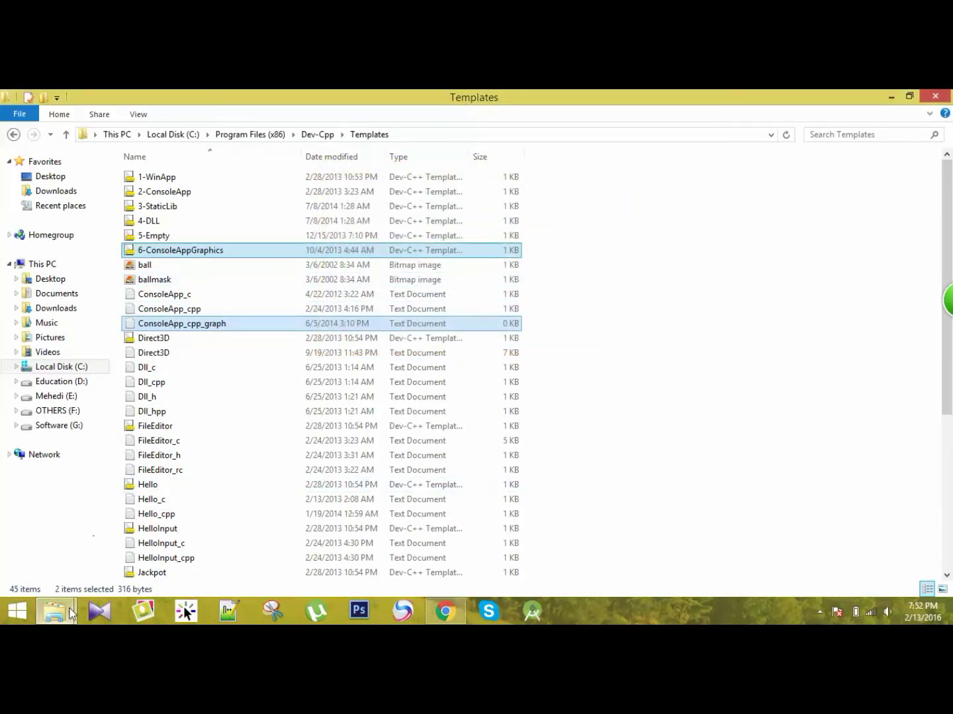
Copy the graphics and winbgim header files from the Graphics in Dev-C folder.
mouse_move(71, 614)
click(111, 518)
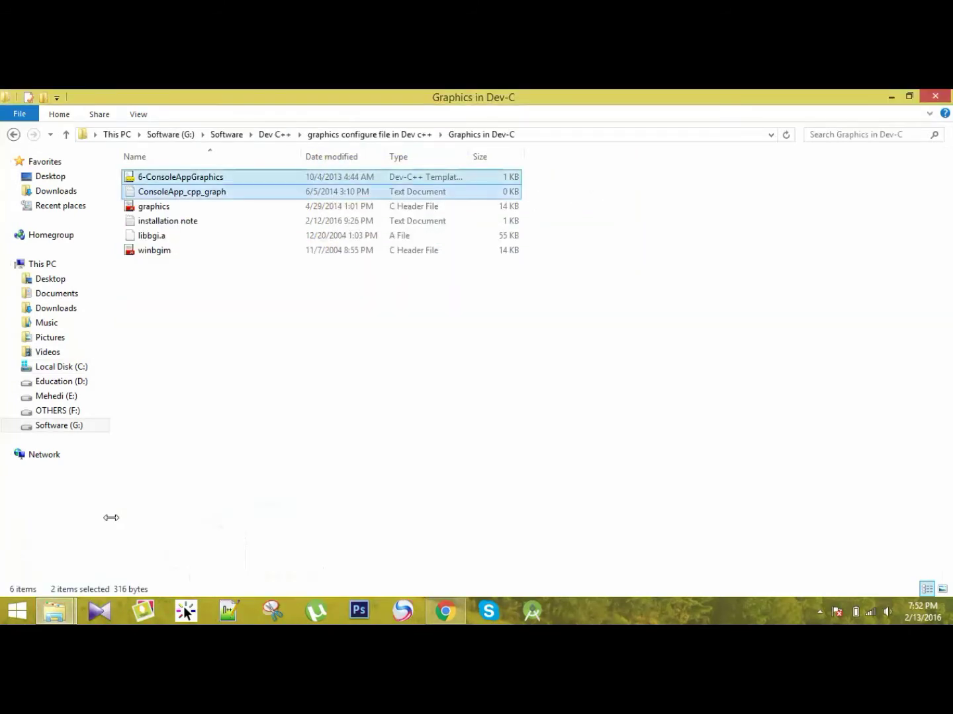
click(153, 207)
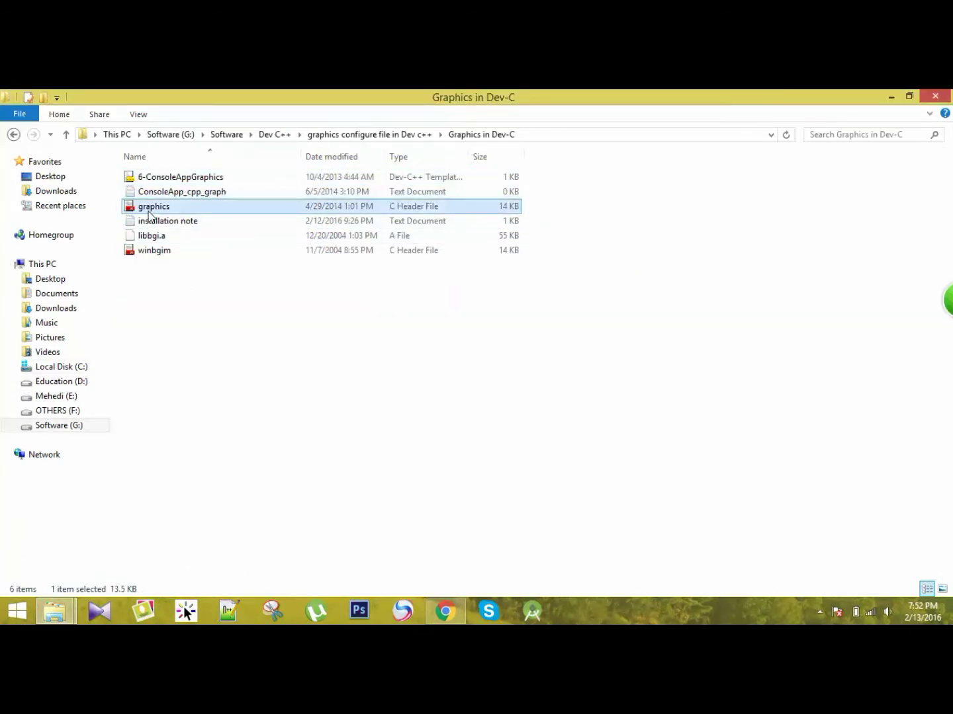
ctrl+click(162, 256)
right_click(162, 256)
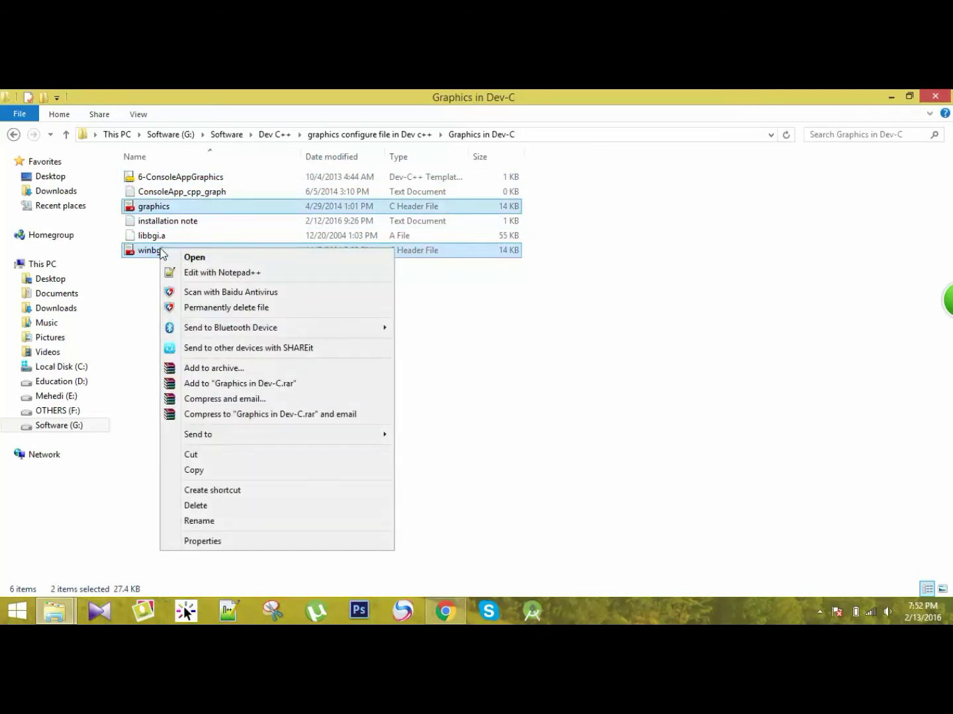
click(215, 469)
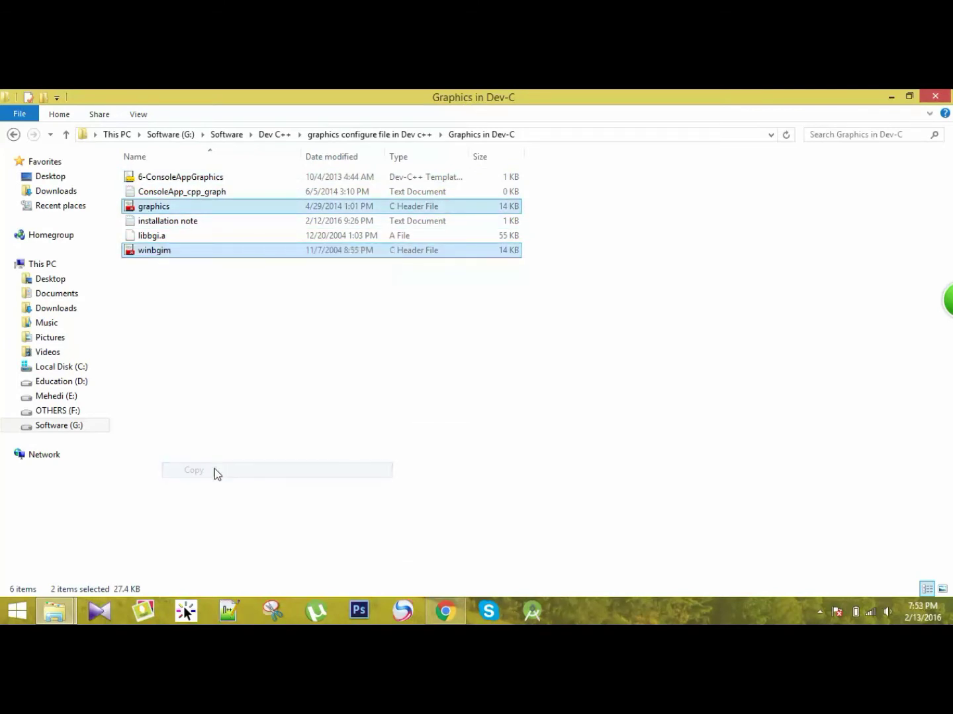
Paste the two header files into the include folder of Dev-Cpp\MinGW64\x86_64-w64-mingw32, granting administrator permission.
mouse_move(54, 612)
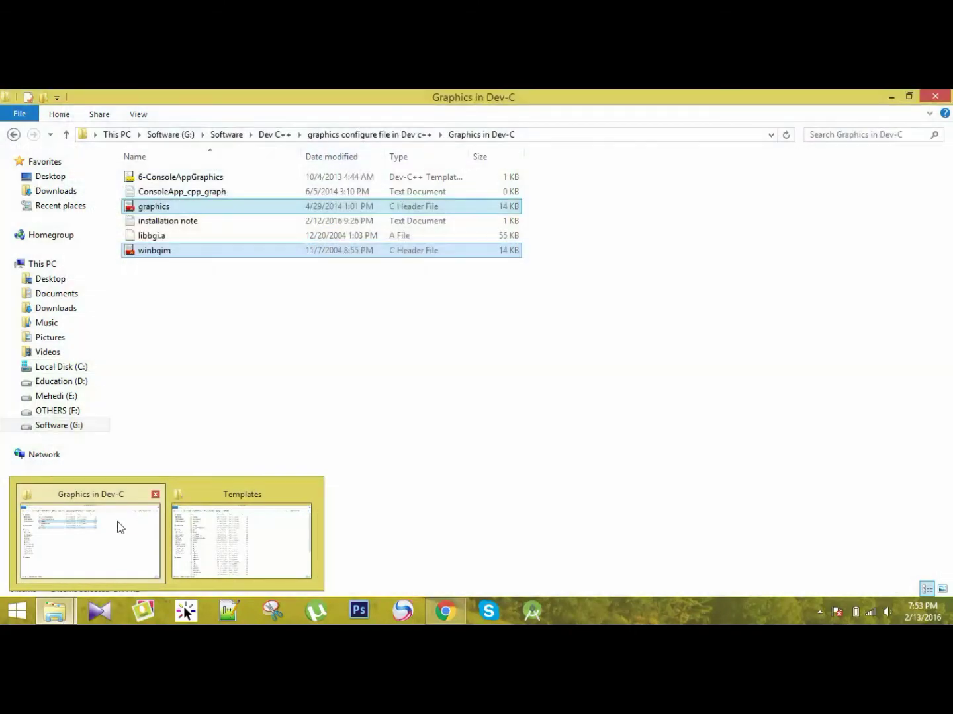
click(224, 512)
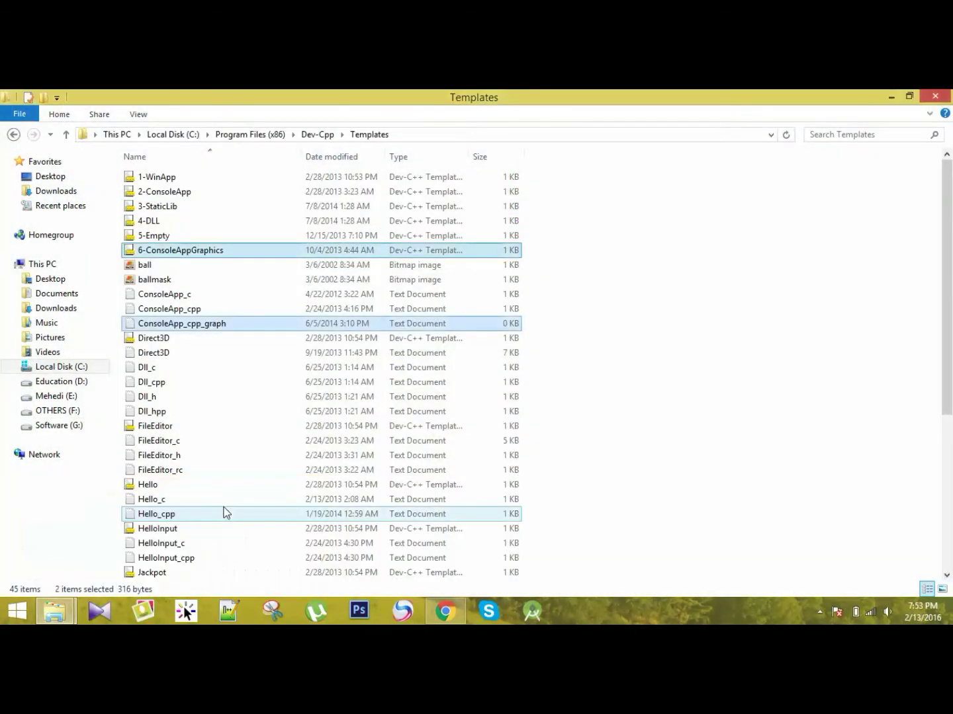
click(318, 134)
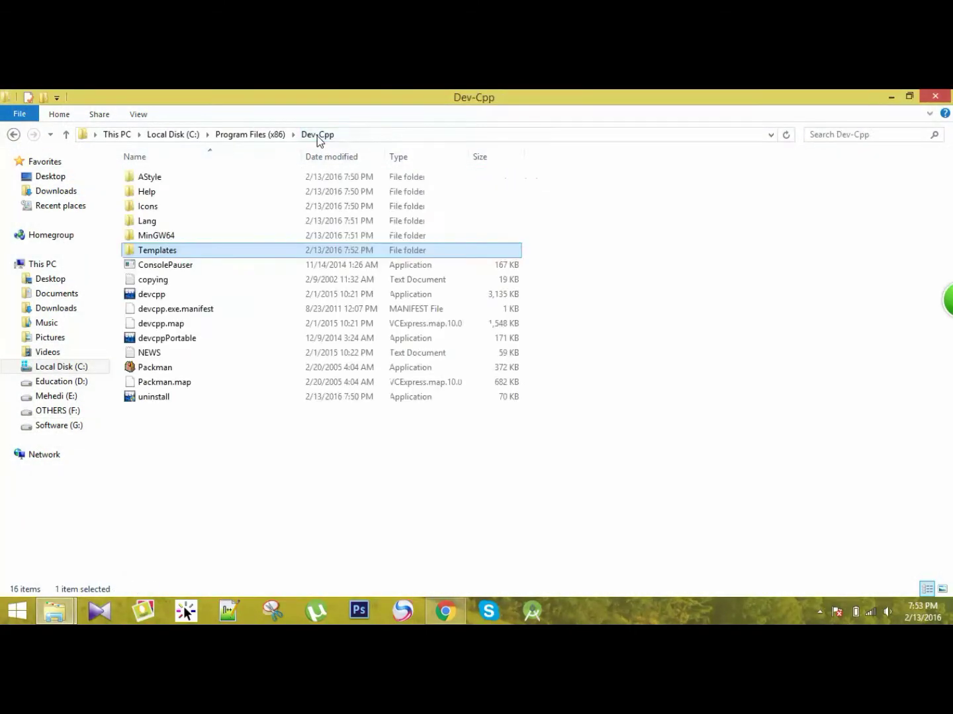
double_click(156, 236)
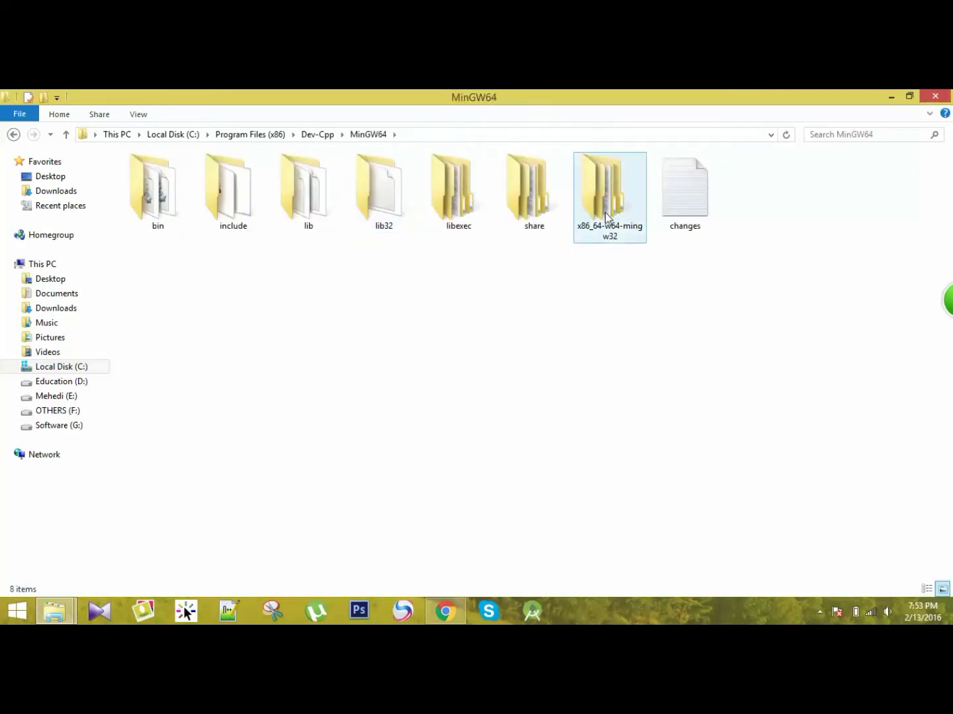
double_click(590, 211)
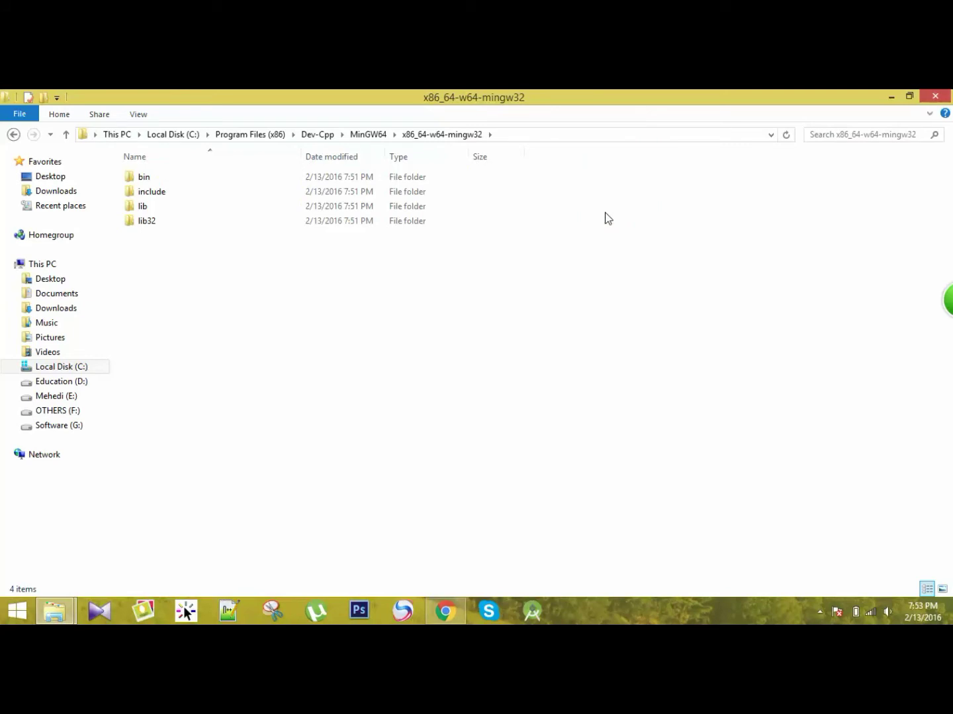
double_click(177, 193)
right_click(643, 201)
click(681, 294)
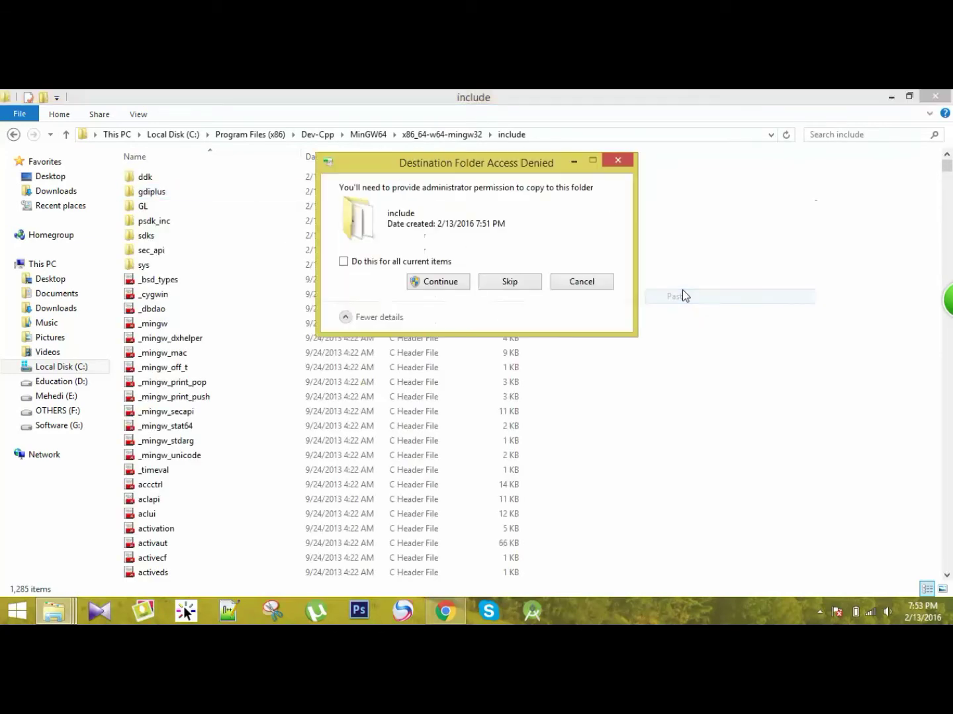
click(440, 282)
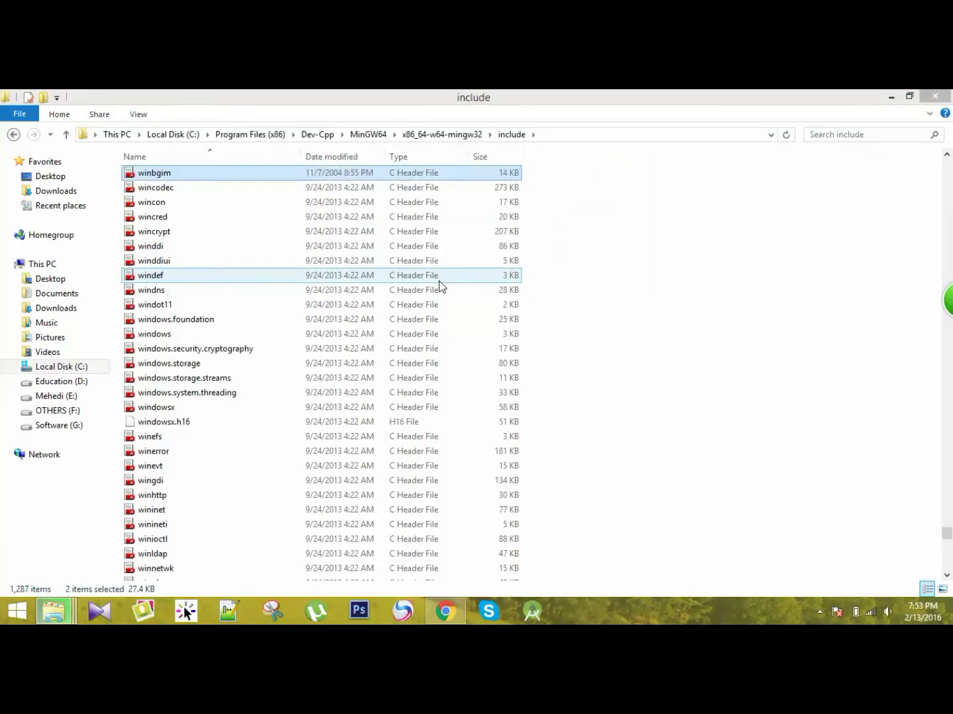
Copy the libbgi.a file from the Graphics in Dev-C folder and close that folder window.
mouse_move(54, 612)
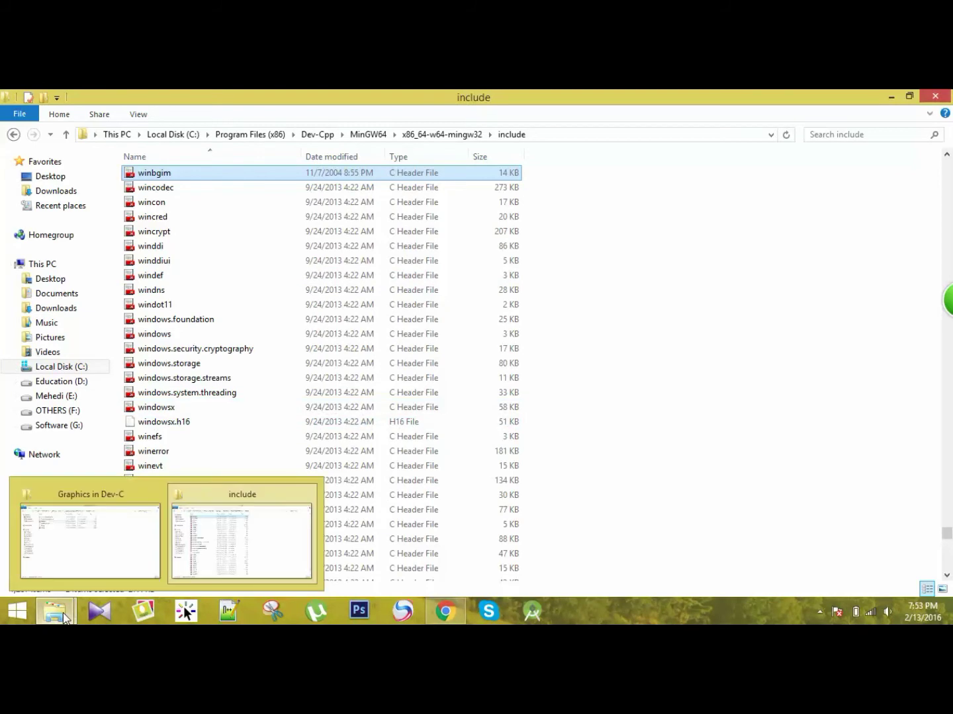
click(118, 520)
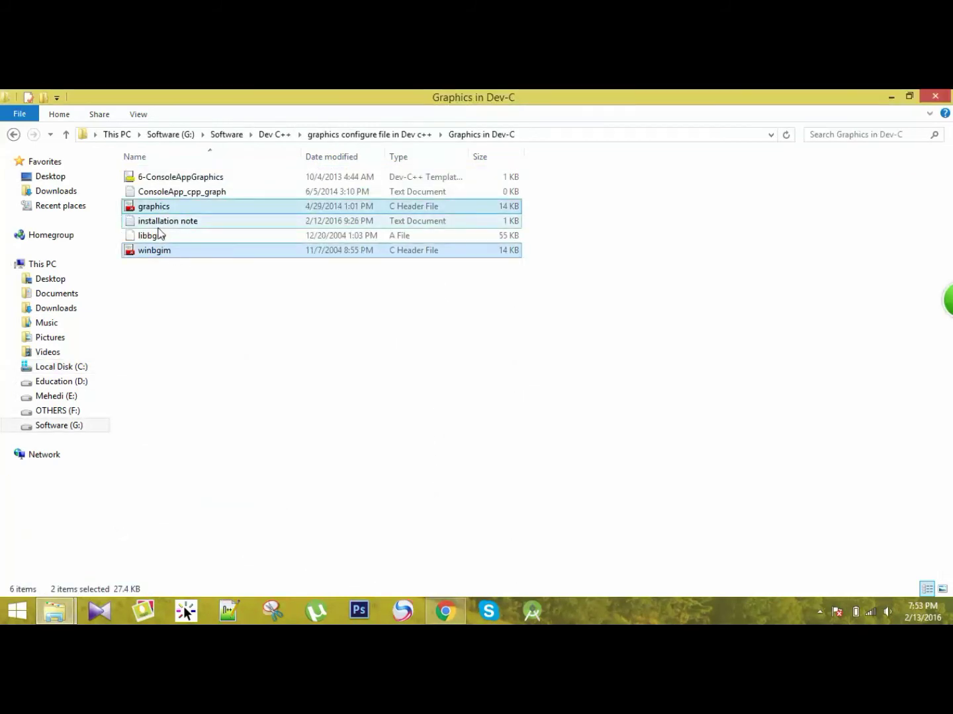
click(160, 237)
right_click(160, 237)
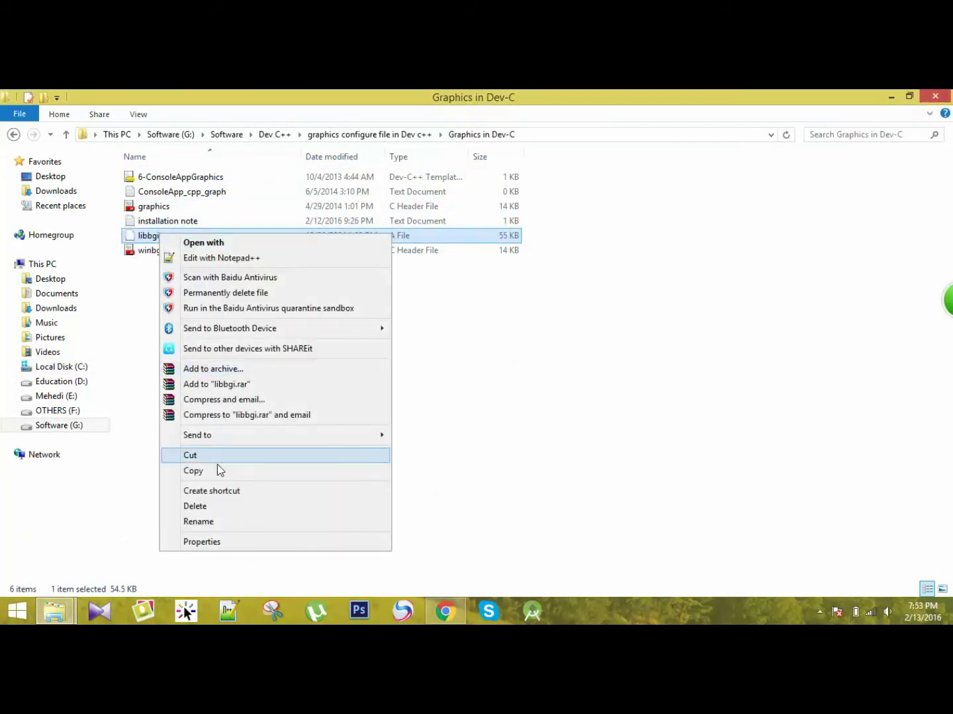
click(193, 471)
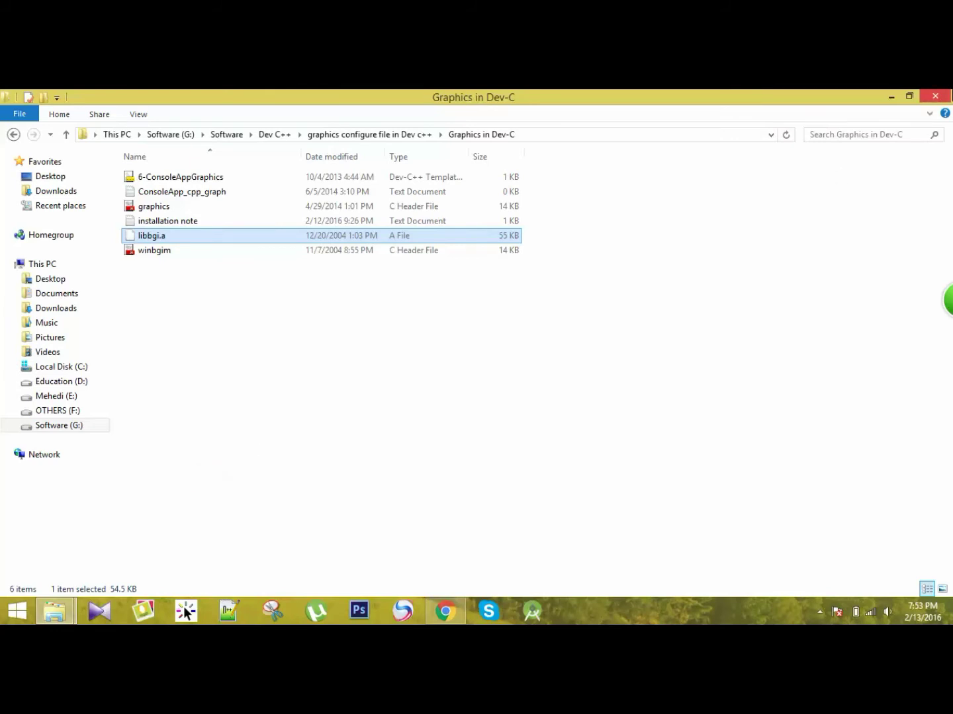
click(943, 96)
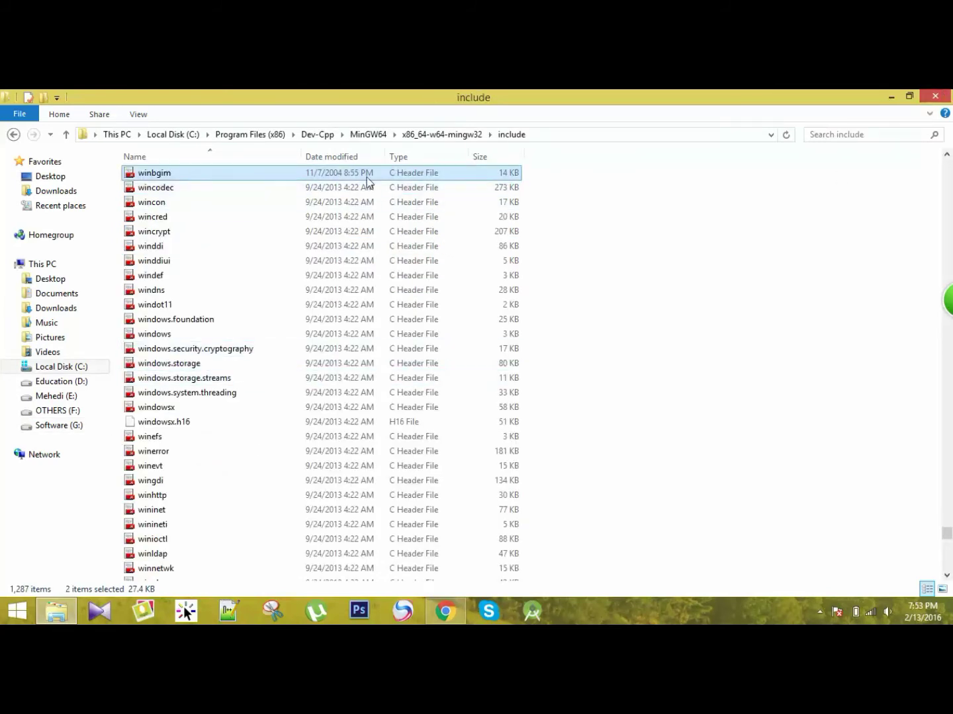
Paste libbgi.a into the lib folder of x86_64-w64-mingw32 with administrator permission, and close the folder window.
click(452, 136)
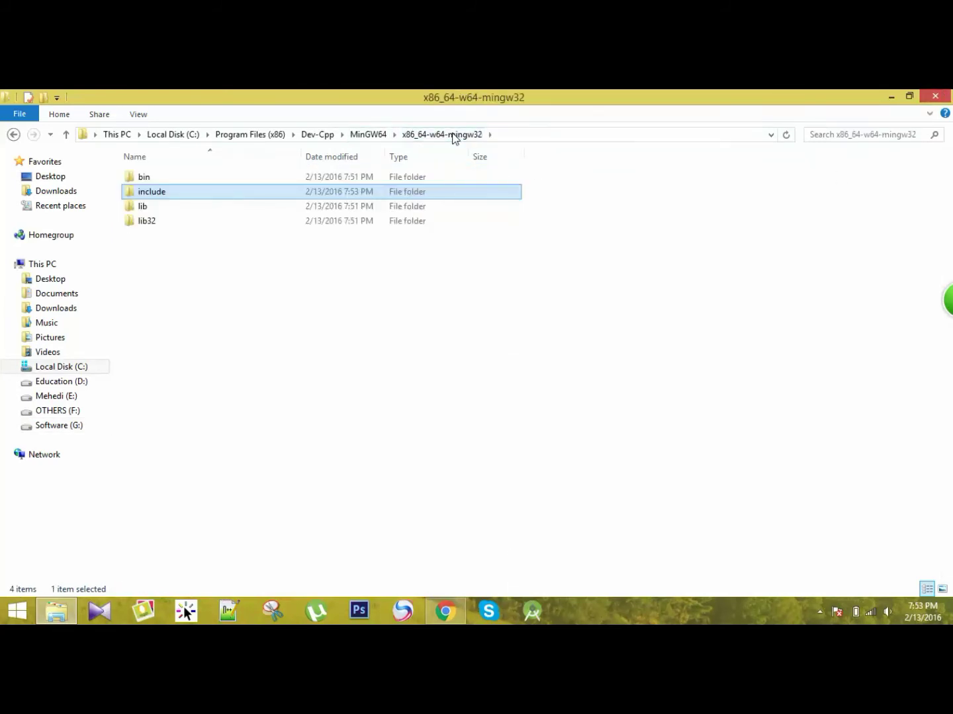
double_click(144, 207)
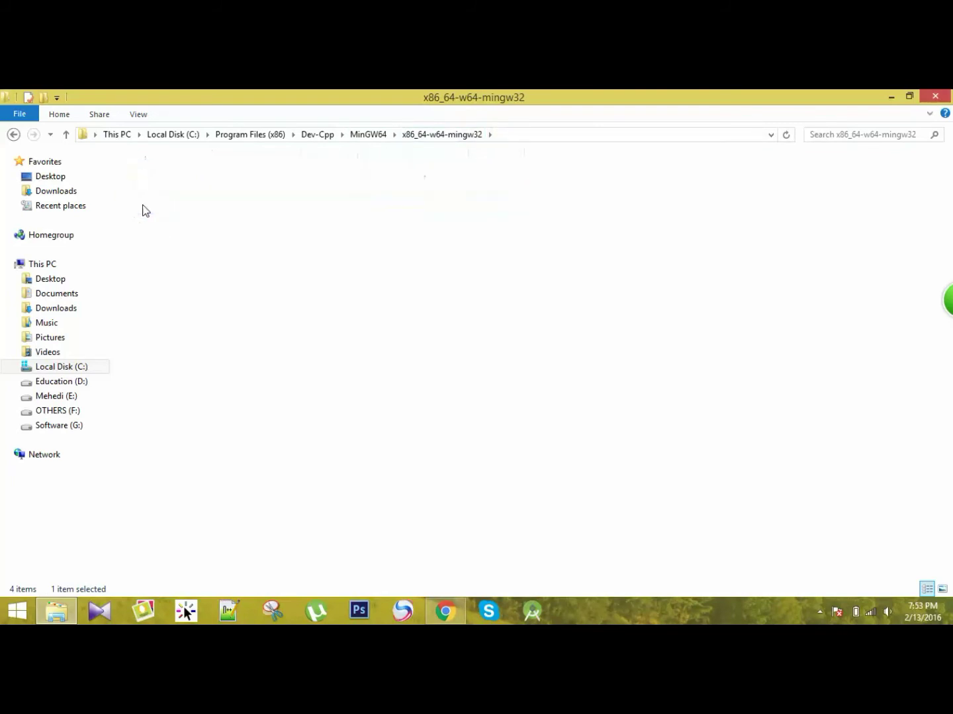
right_click(635, 222)
click(675, 312)
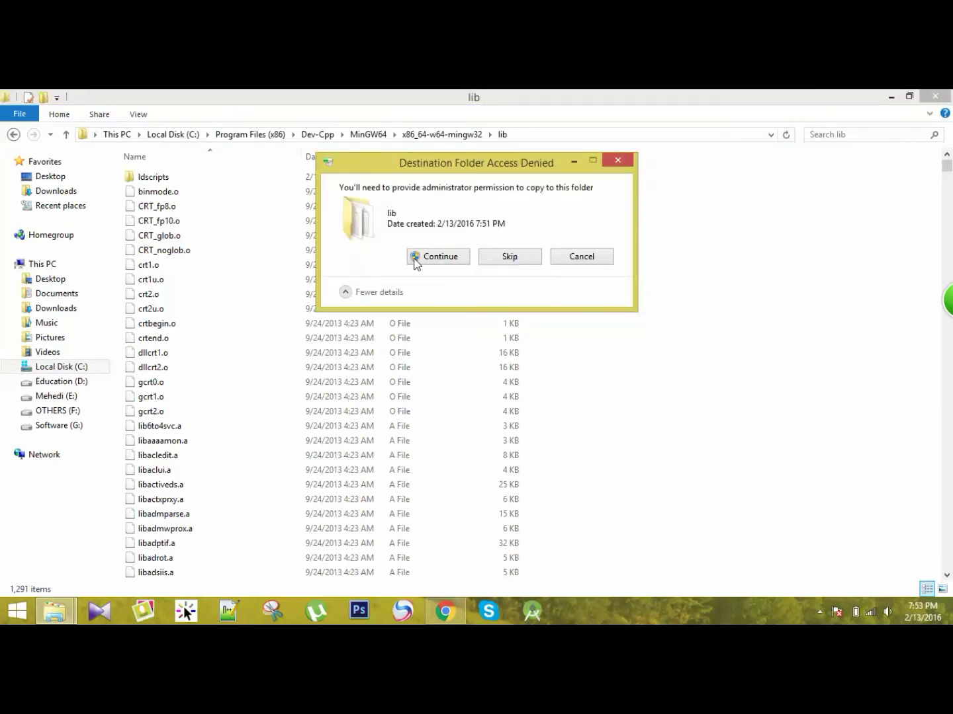
click(415, 263)
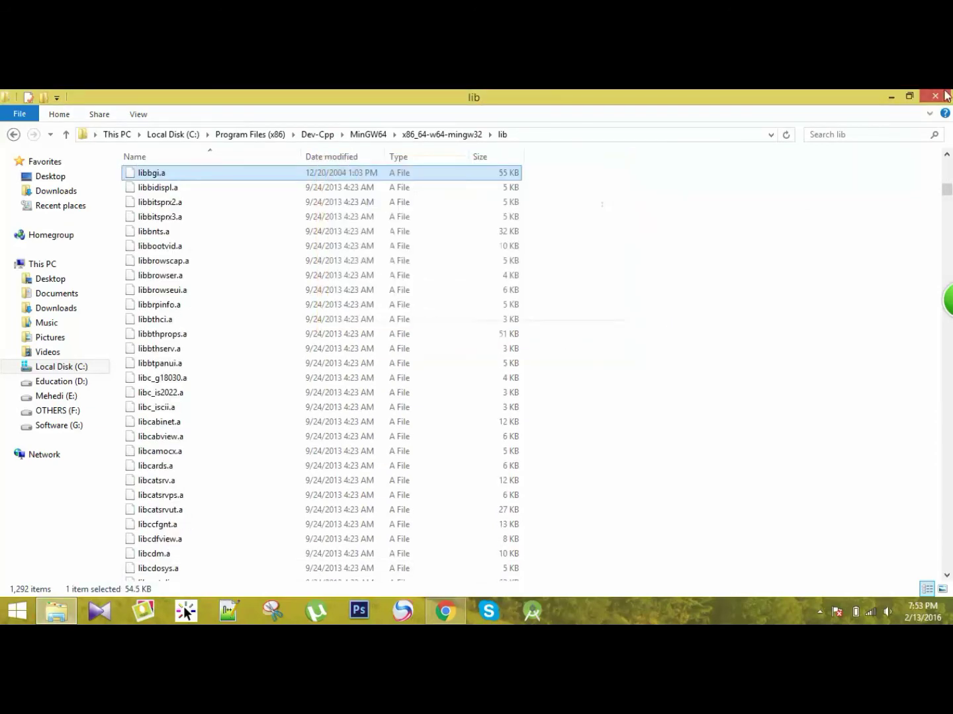
click(944, 96)
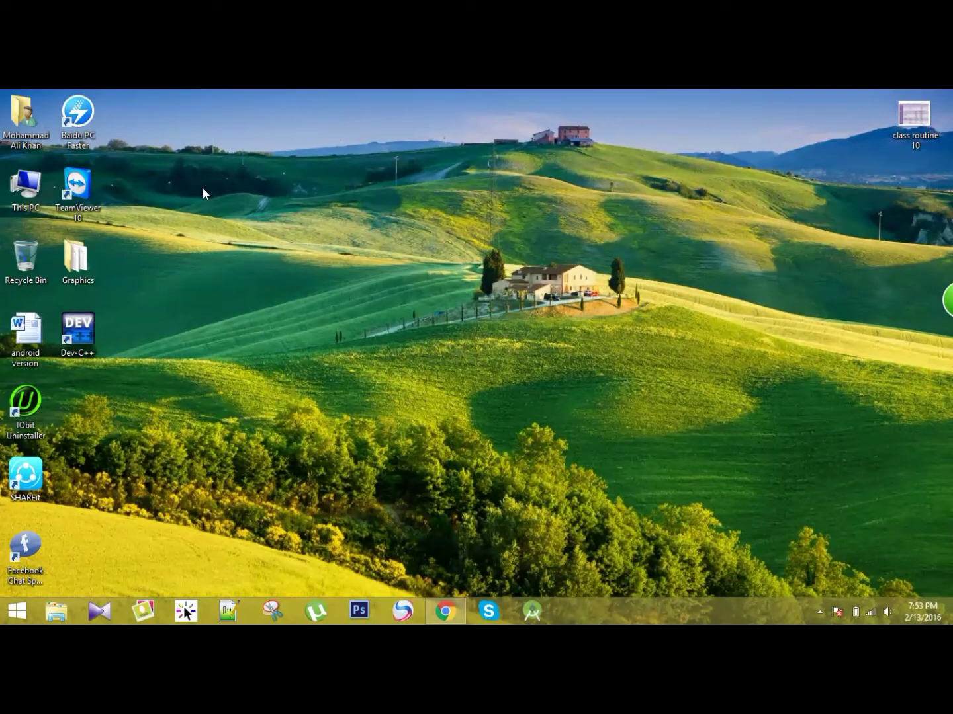
Launch Dev-C++ from the desktop and set the compiler to TDM-GCC 4.8.1 32-bit Release.
double_click(70, 338)
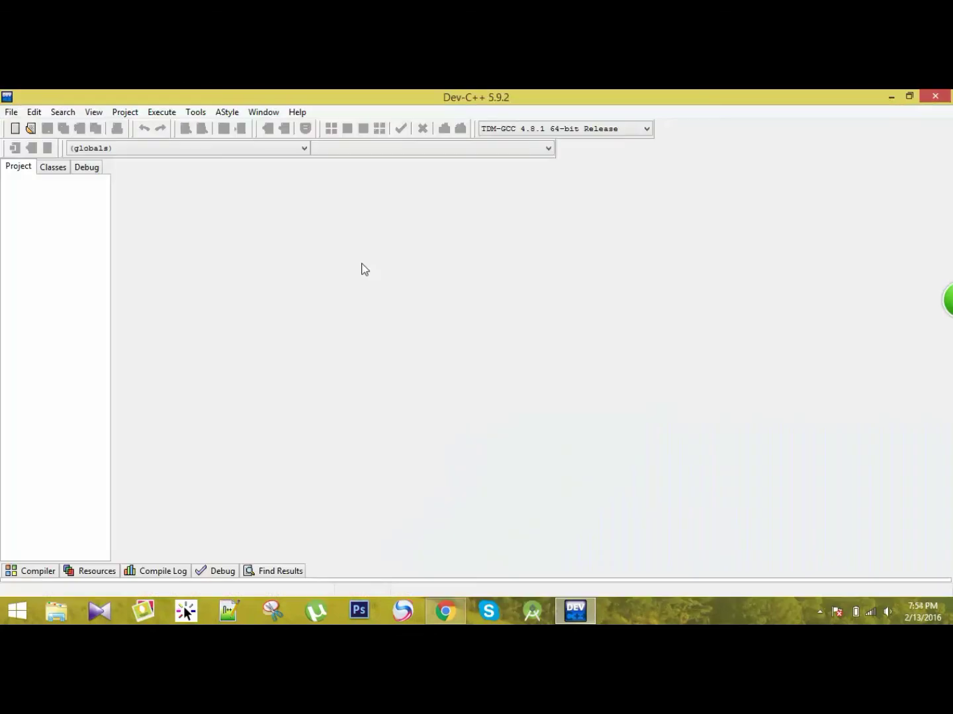
click(544, 132)
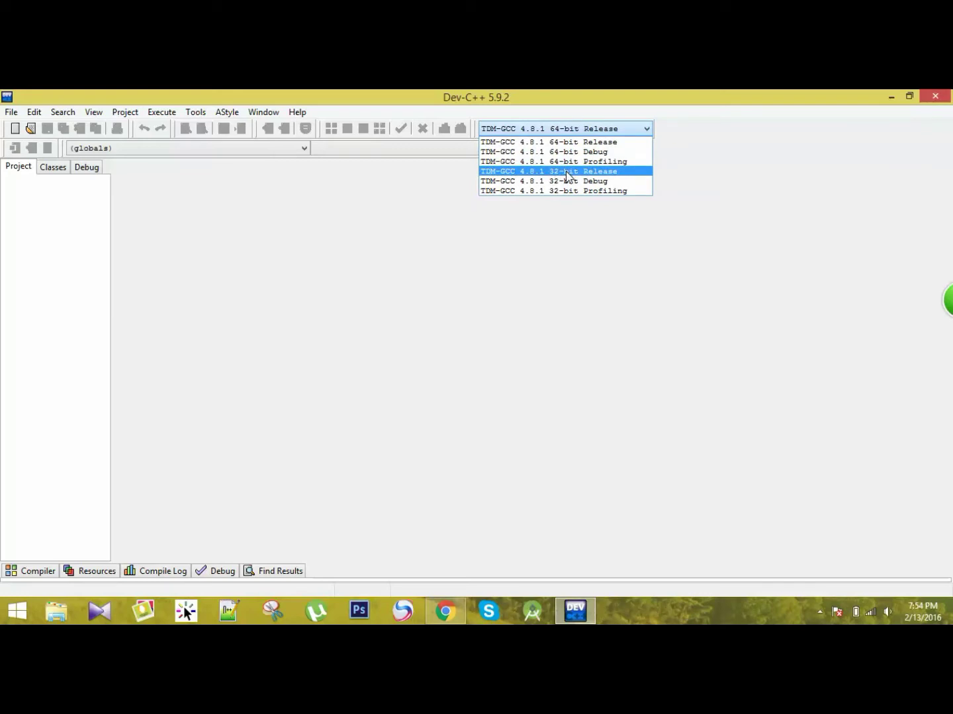
click(582, 173)
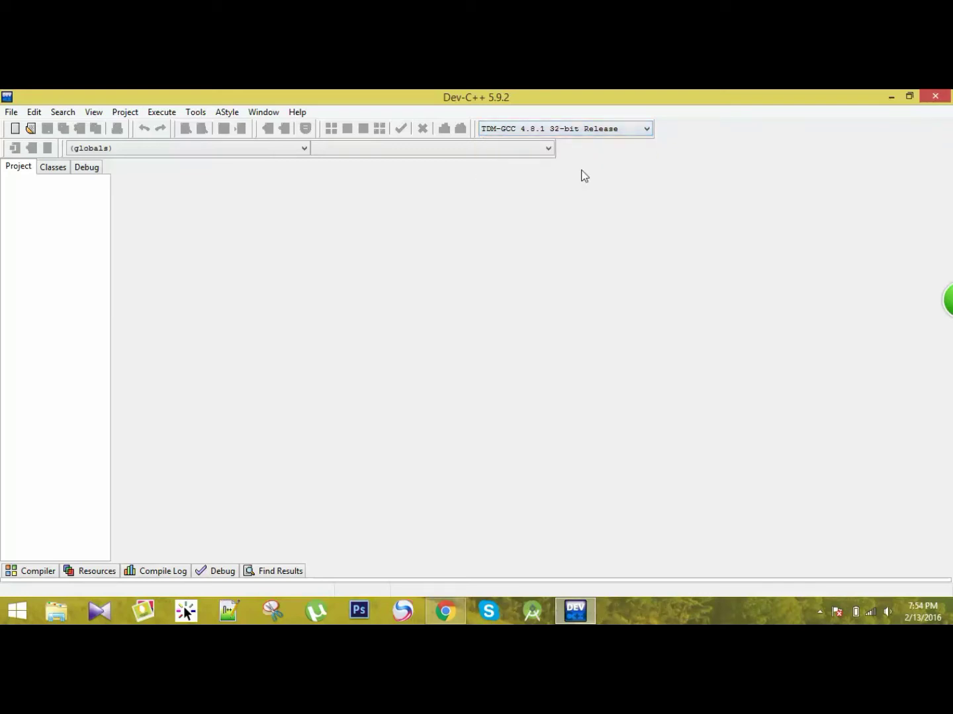
Create a C++ project from the Console Graphics Application template and save it as Project5 in the Graphics folder.
click(11, 112)
mouse_move(70, 130)
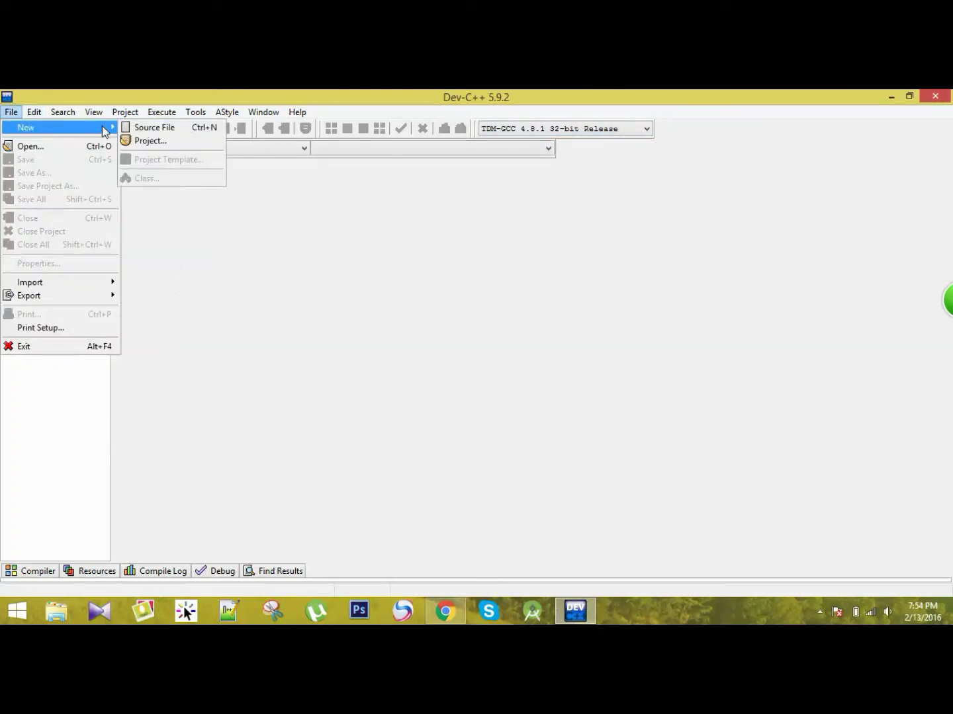
click(162, 141)
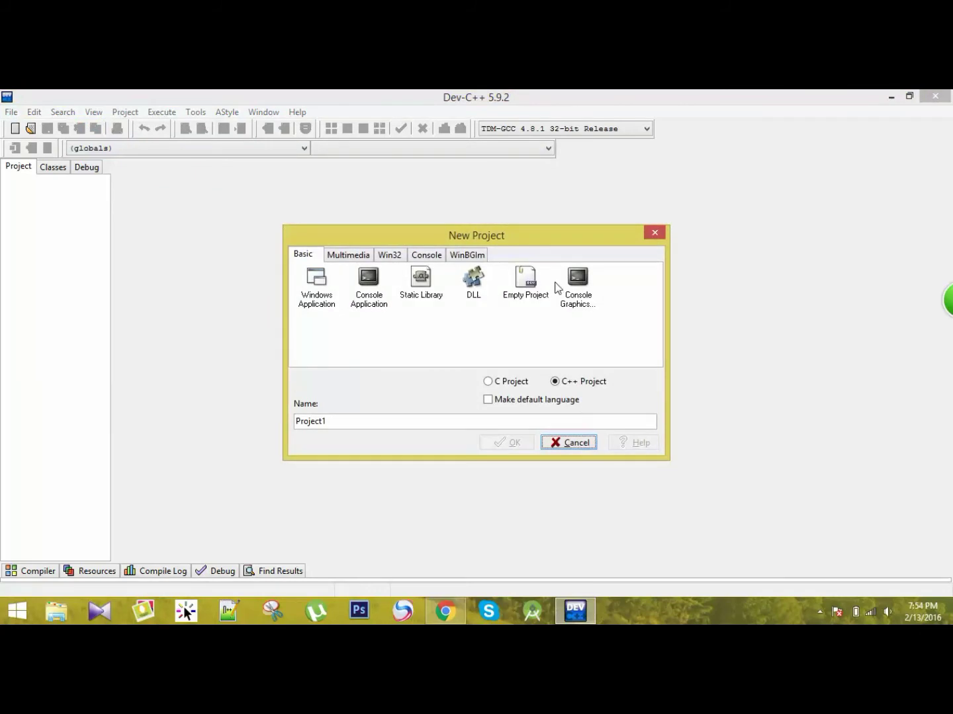
click(572, 301)
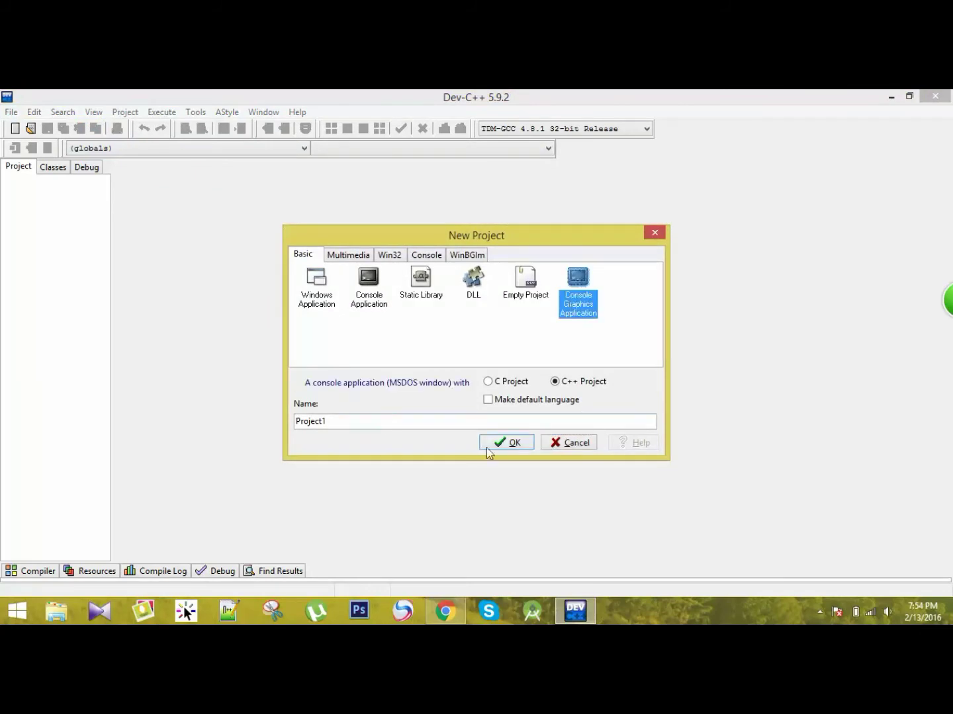
click(517, 444)
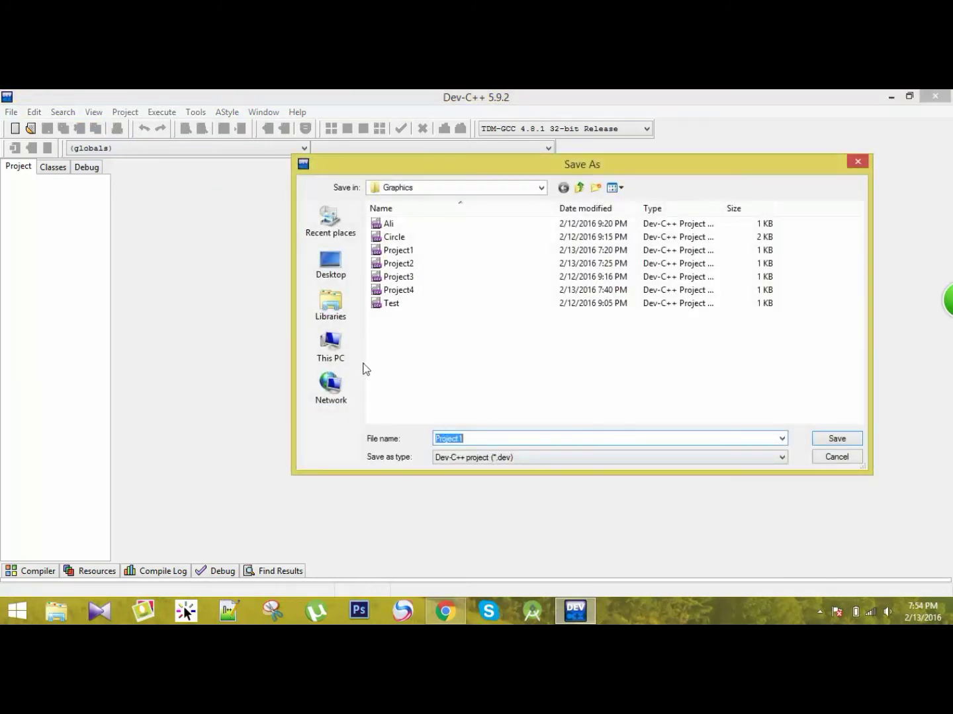
click(494, 439)
key(BackSpace)
click(836, 438)
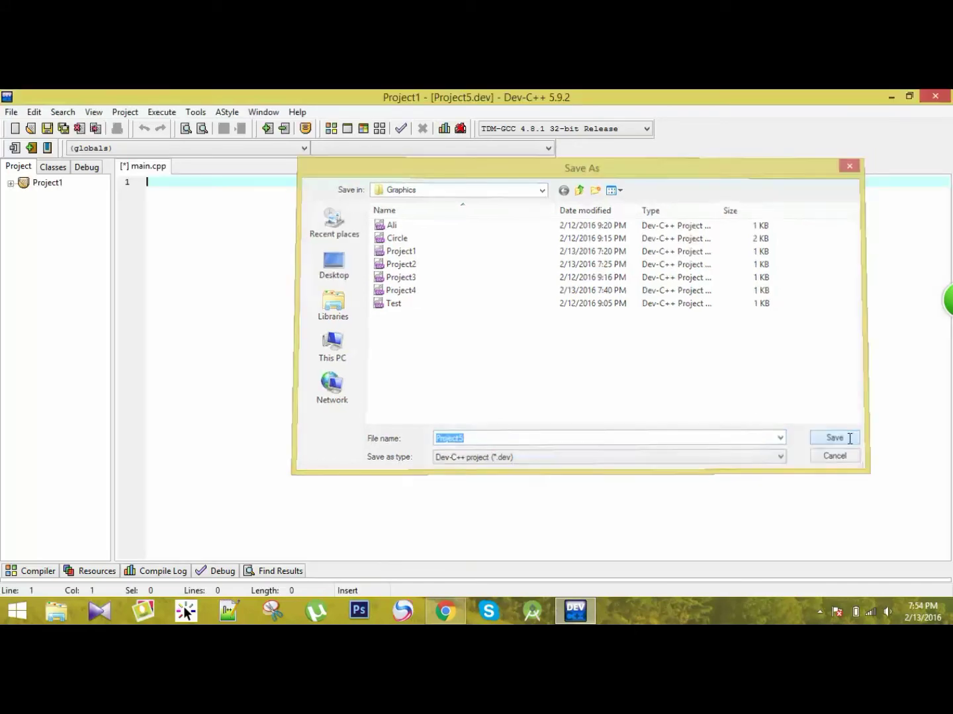
Open the Circle C++ source file from the desktop Graphics folder in Notepad++ and copy all its code.
click(575, 612)
double_click(74, 250)
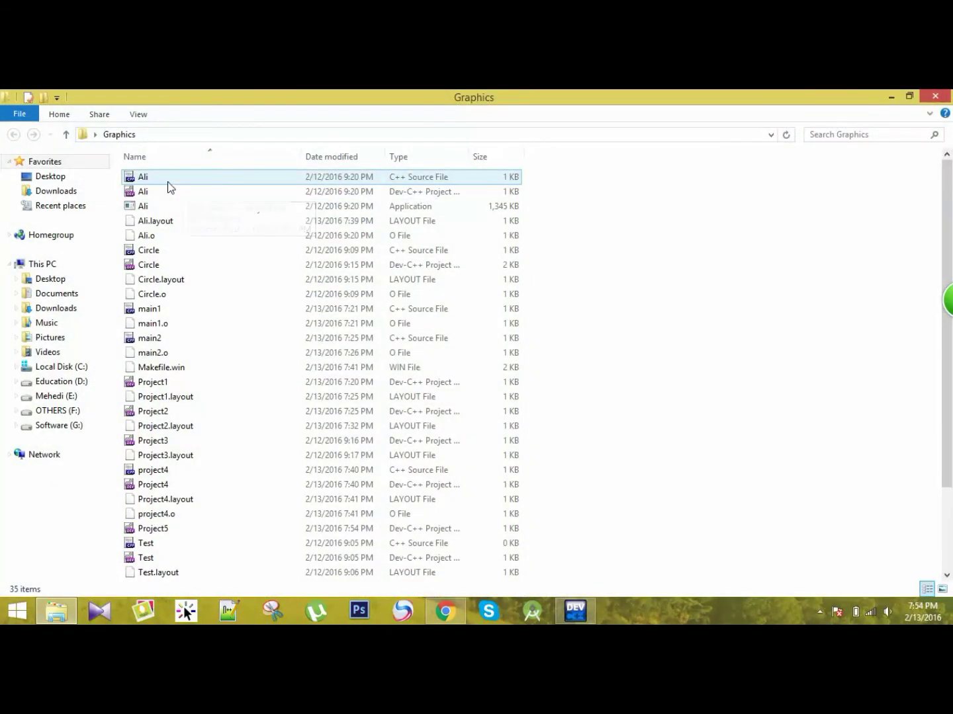
click(164, 251)
right_click(164, 251)
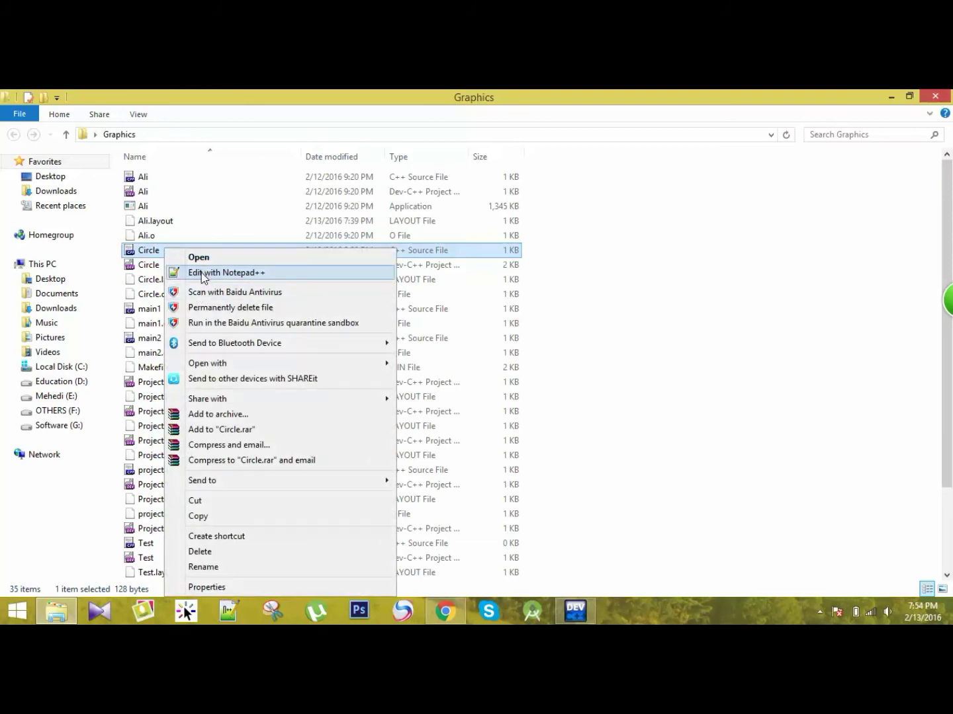
click(201, 271)
drag(62, 298, 17, 172)
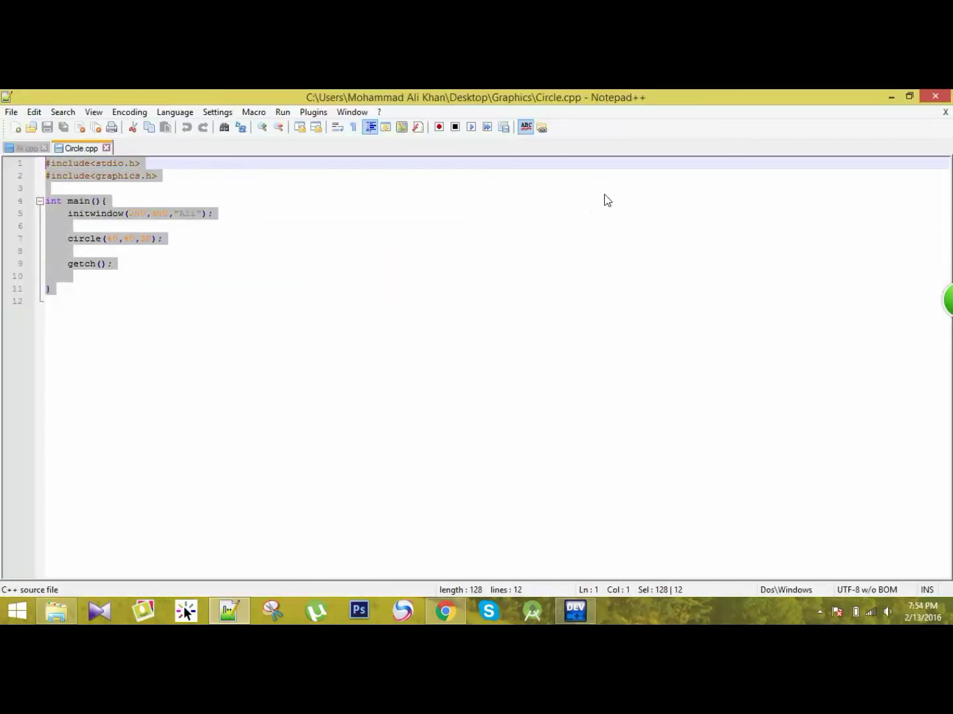
Close Notepad++ and the Graphics folder, and paste the copied circle program into main.cpp in Dev-C++.
click(934, 96)
click(934, 96)
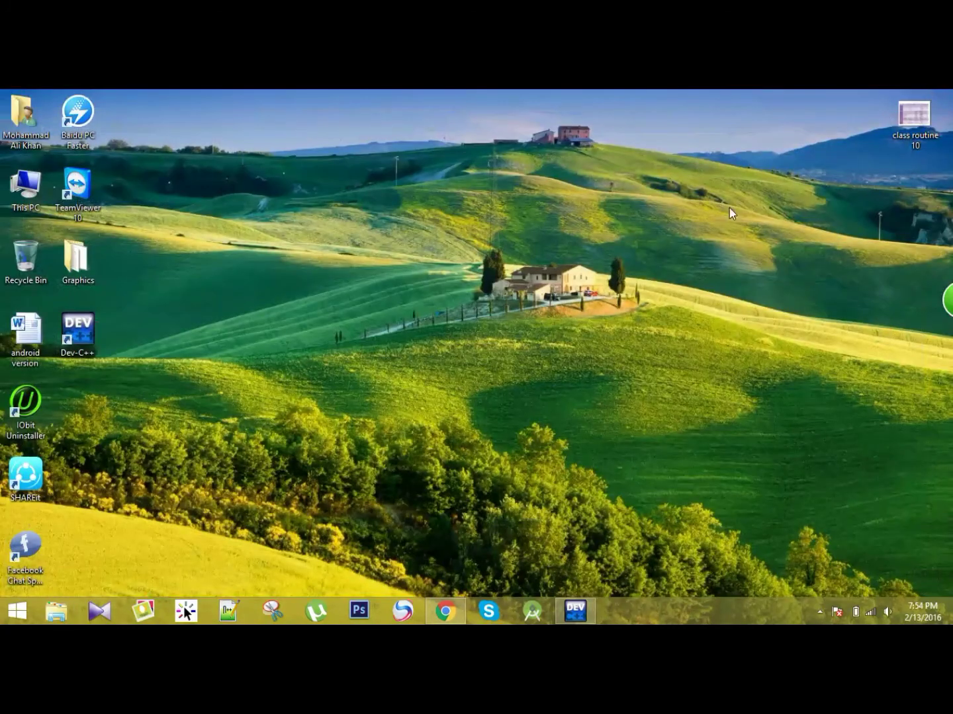
click(574, 611)
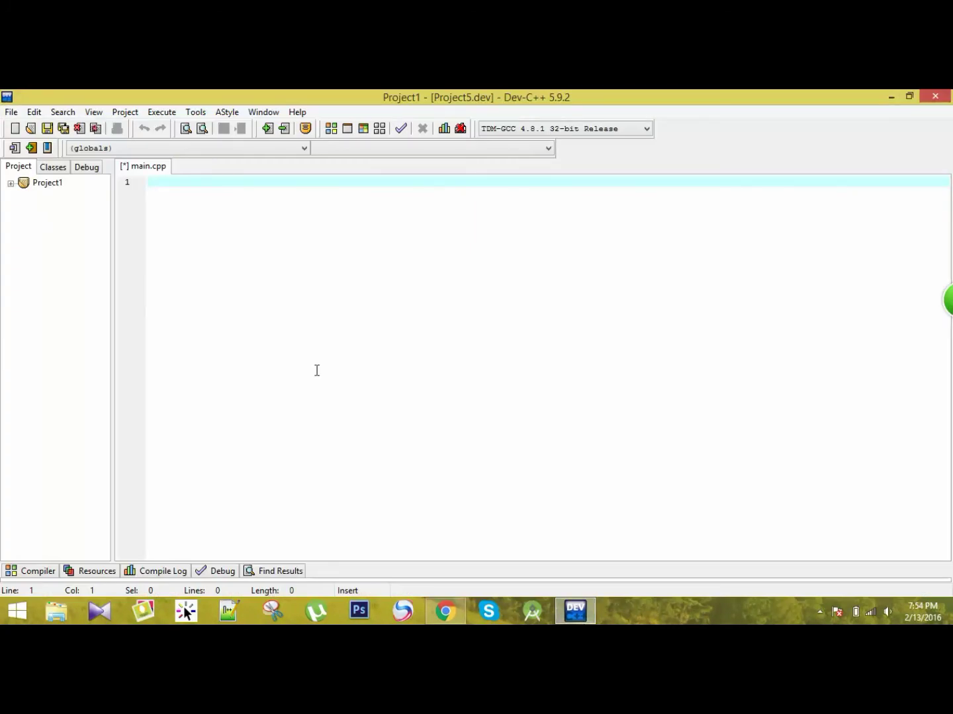
text(#include<stdio.h> #include<graphics.h>  int main(){     initwindow(200,300,"Ali");      circle(40,40,30);      getch();  })
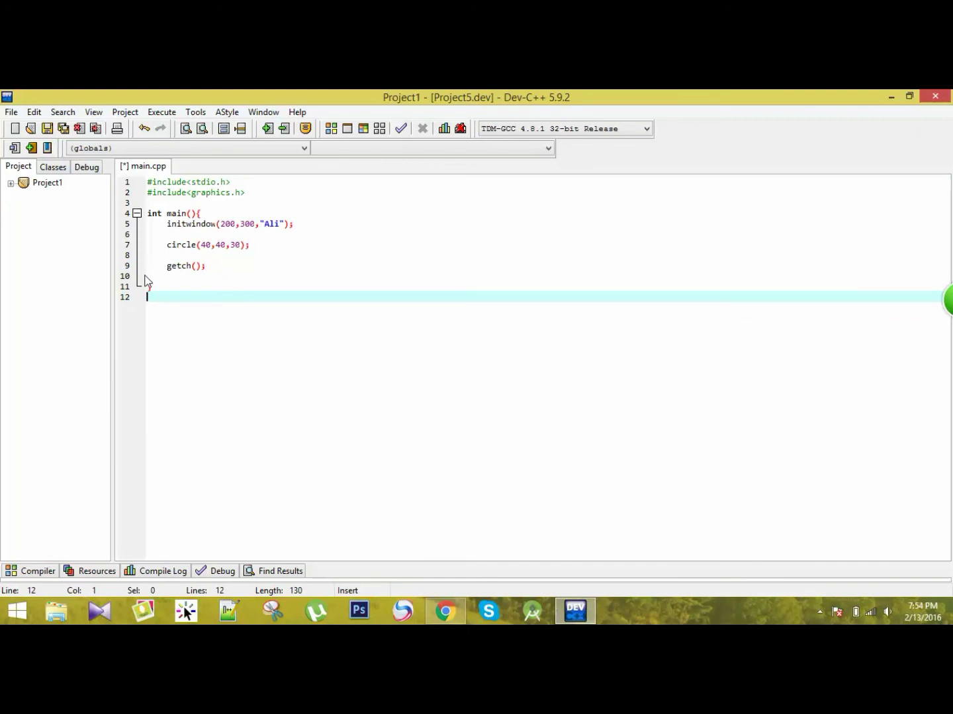
Save the pasted circle program as cir.cpp in the Graphics folder.
click(12, 112)
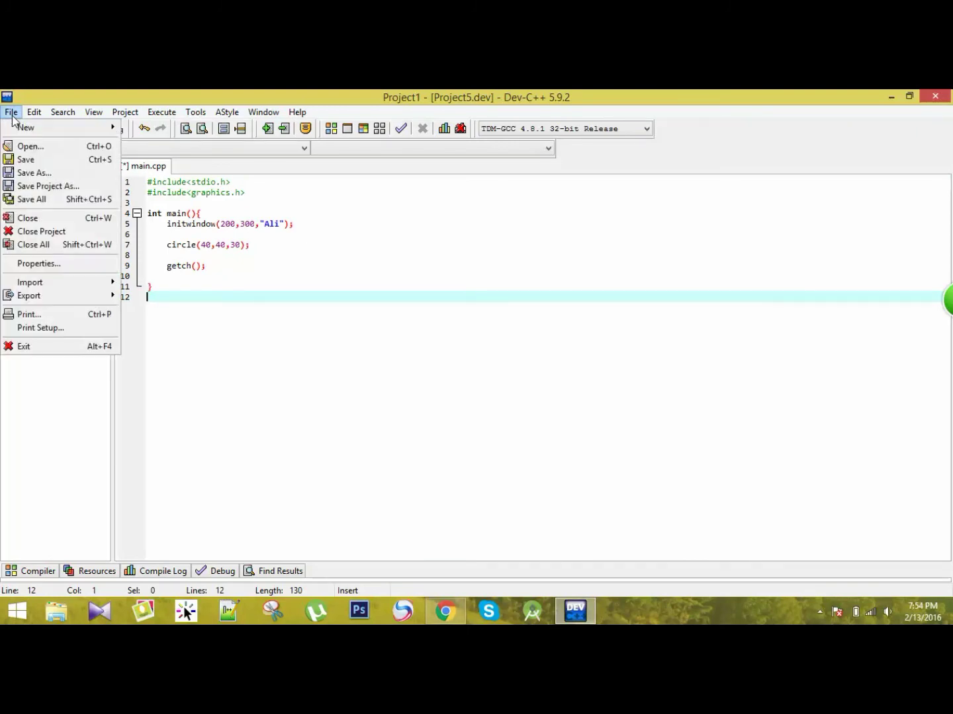
click(30, 159)
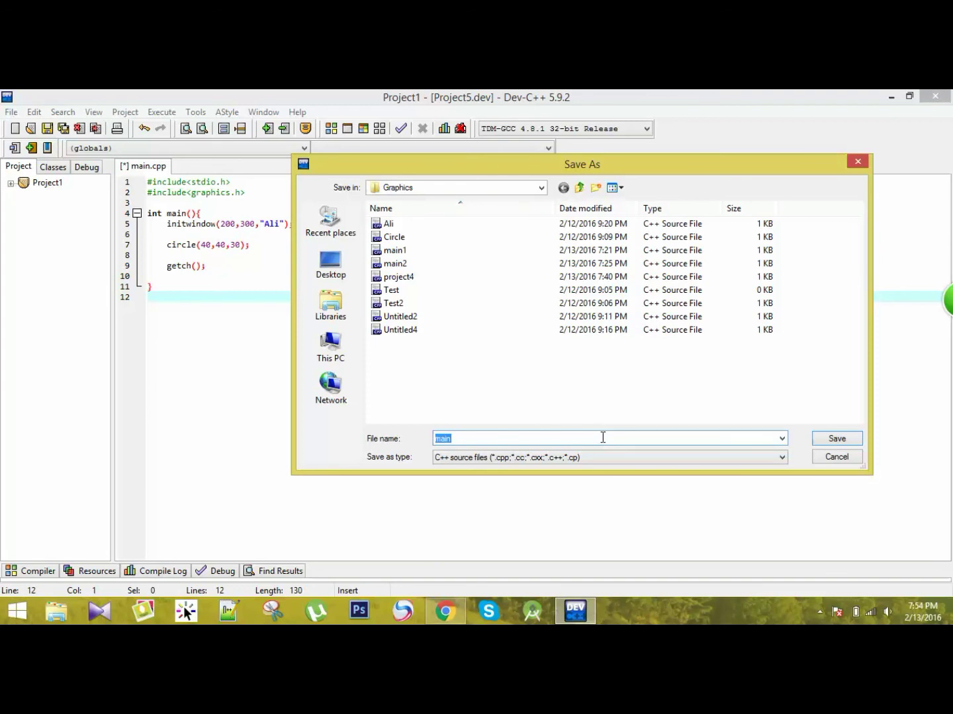
text(cir.cpp)
click(837, 439)
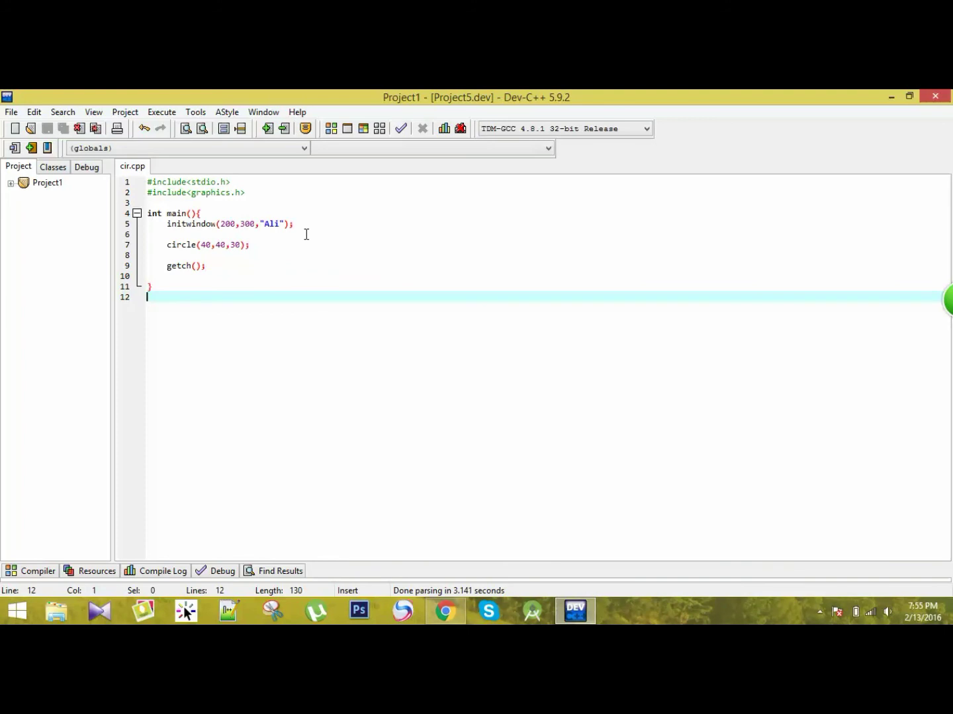
Compile and run the circle program, and arrange its graphics and console windows so the source code and the circle are both visible.
click(172, 112)
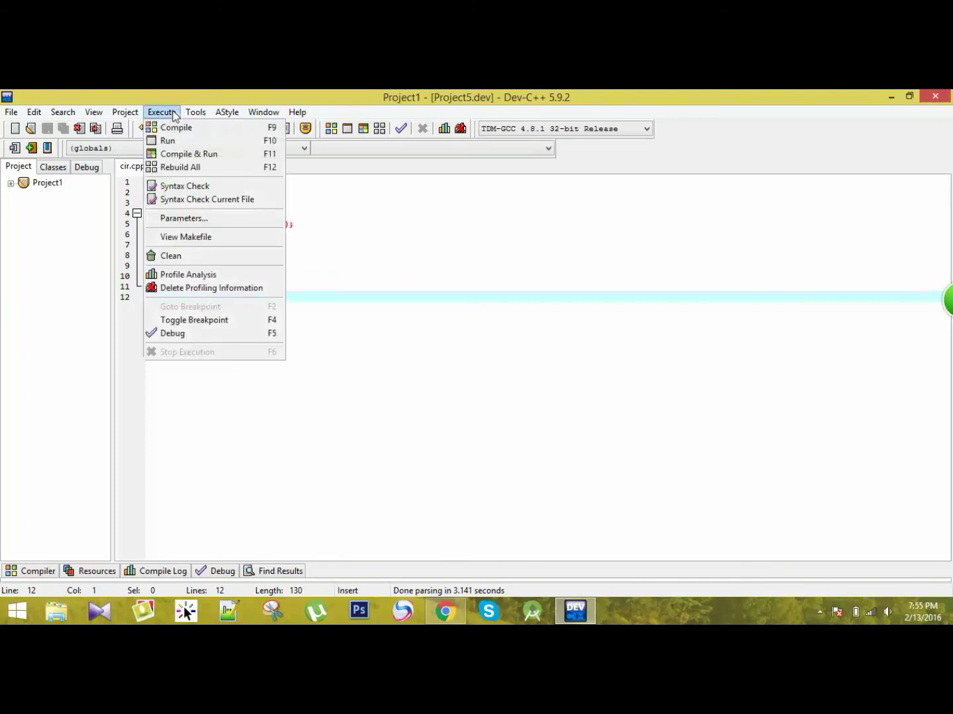
click(180, 153)
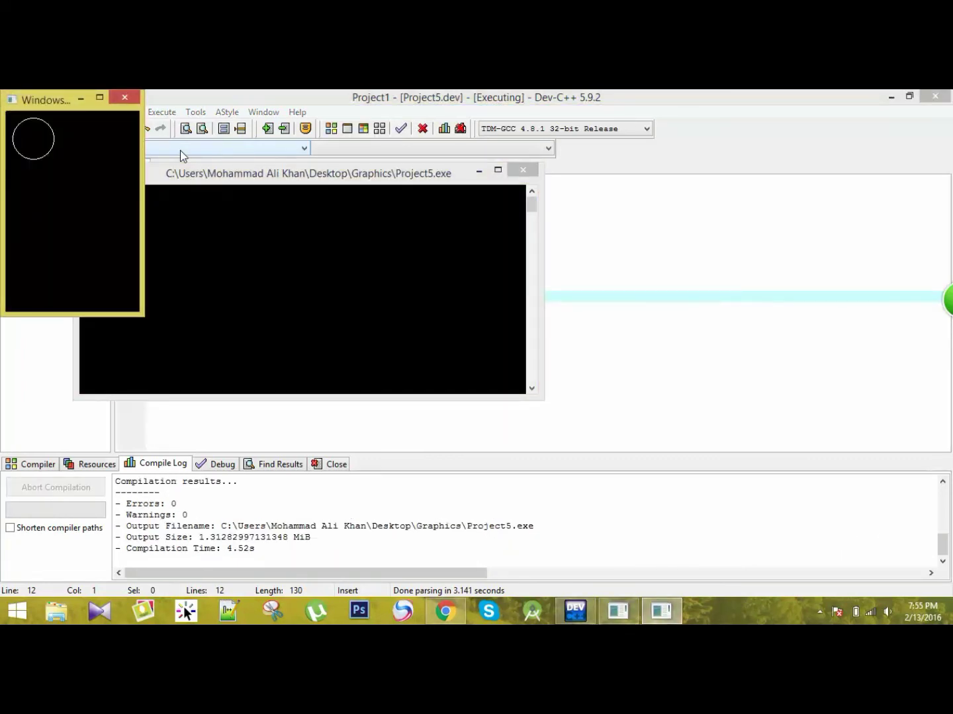
drag(57, 105, 461, 139)
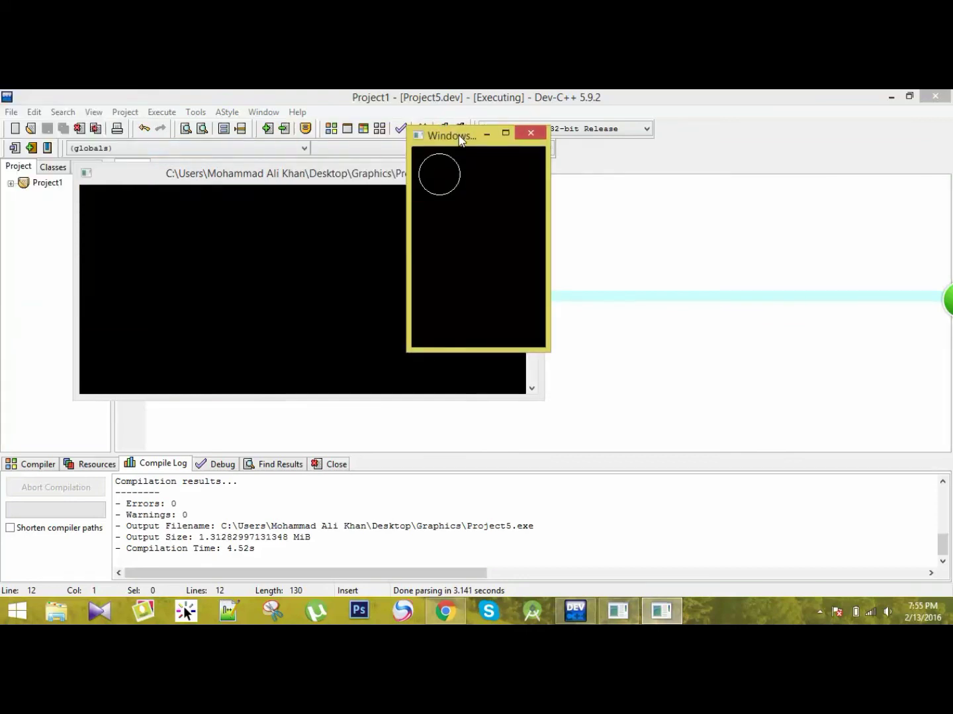
drag(316, 180, 646, 116)
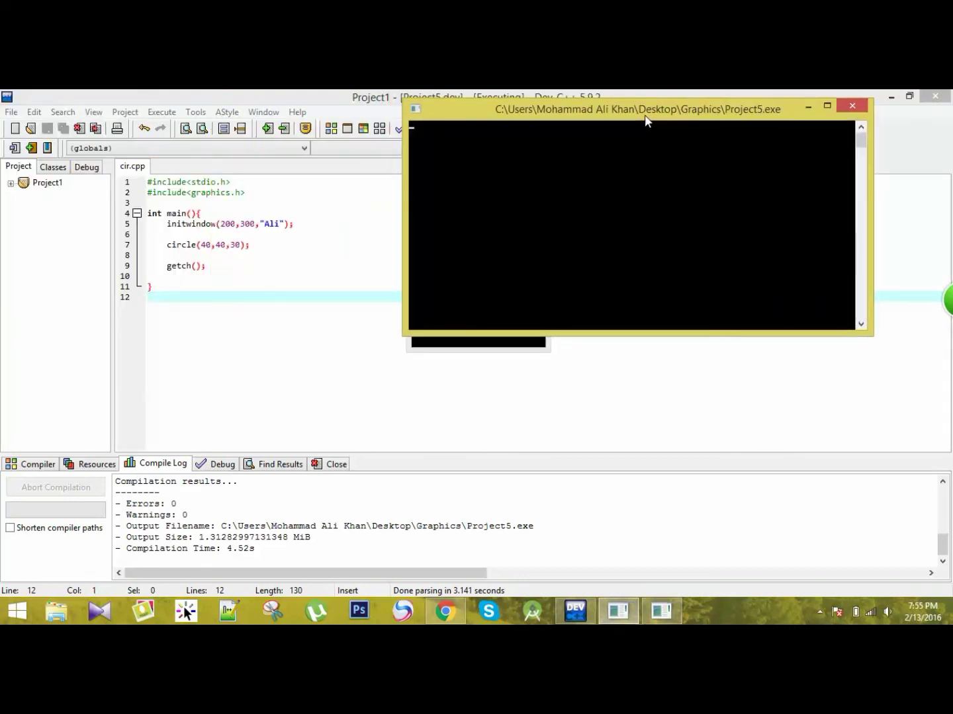
click(478, 351)
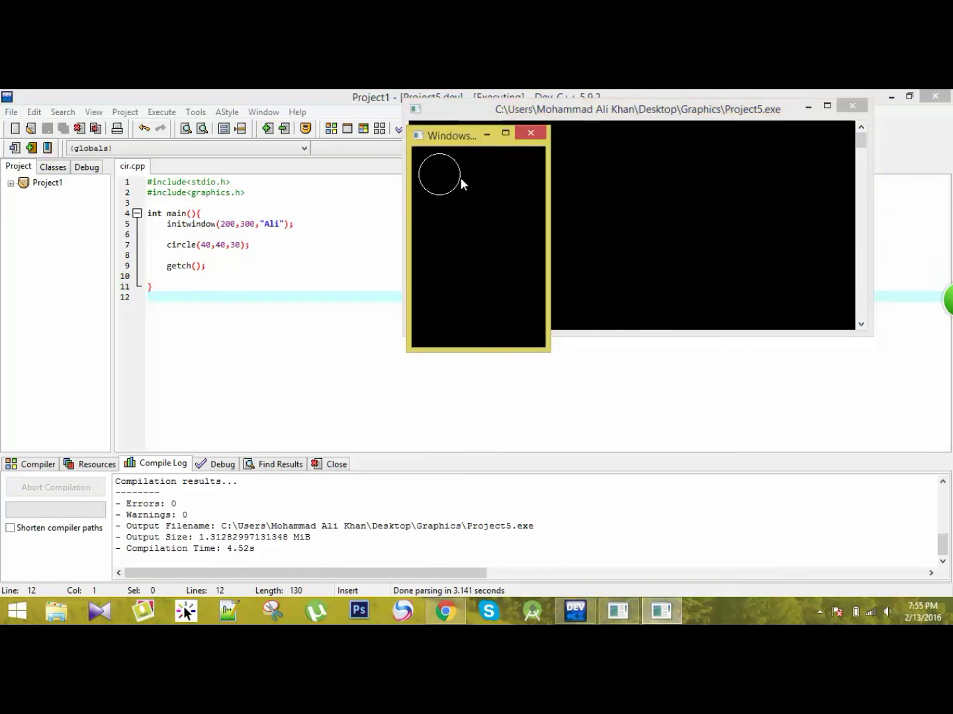